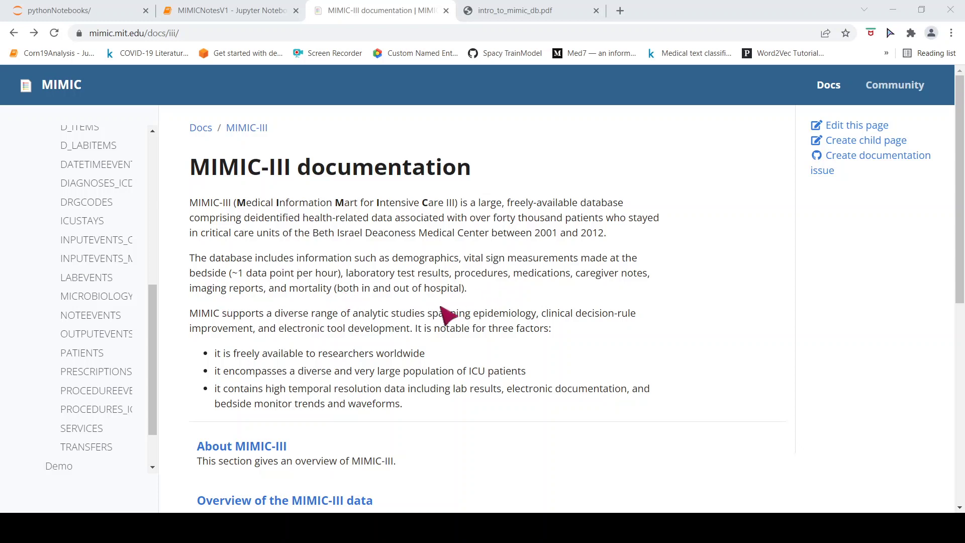
- Browse the MIMIC-III docs and go to Getting Started, which lists the three access requirements
scroll(431, 246, "down", 2)
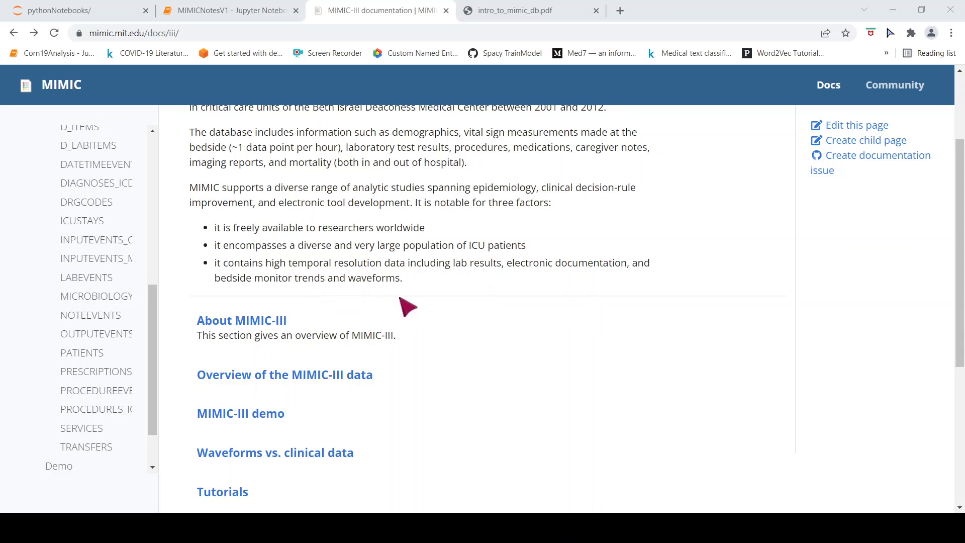
scroll(492, 254, "up", 3)
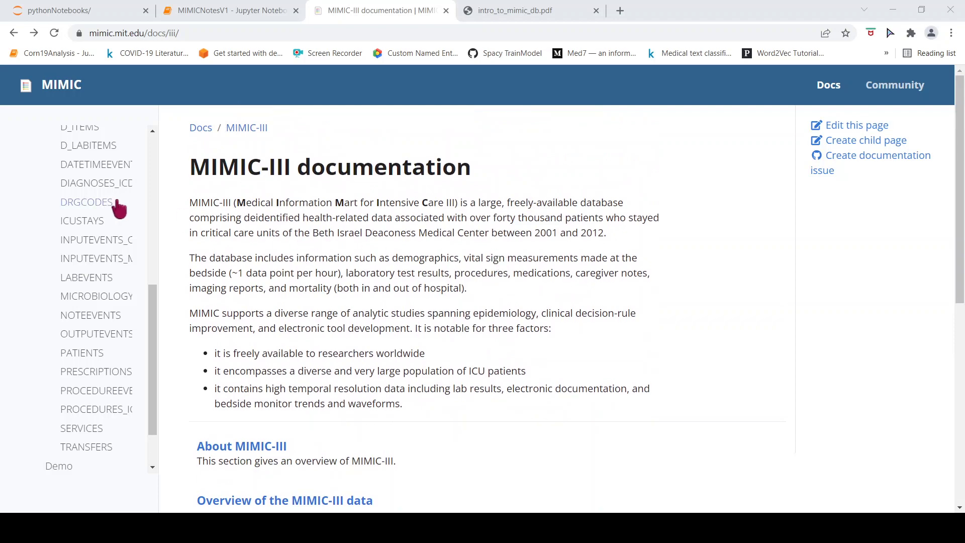
scroll(104, 243, "up", 4)
scroll(104, 243, "up", 3)
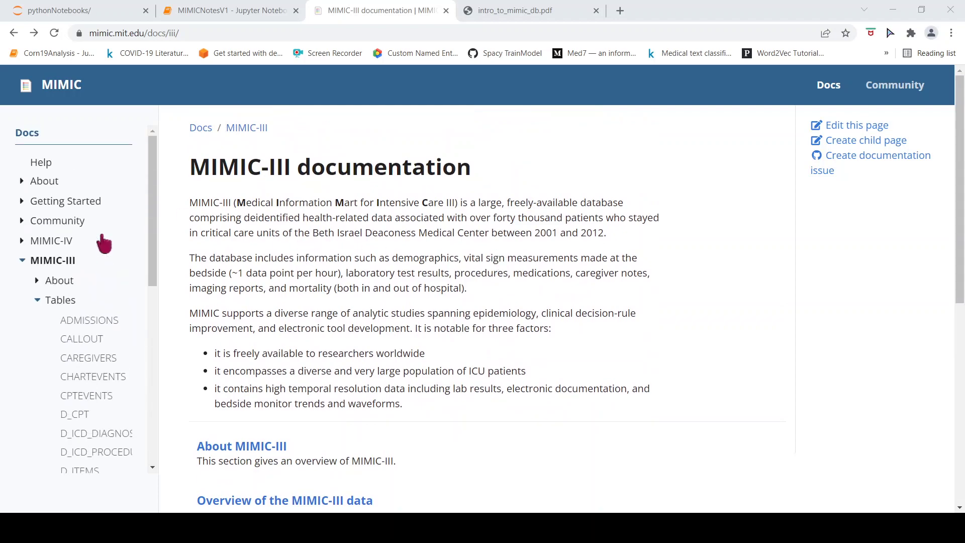
scroll(296, 273, "down", 7)
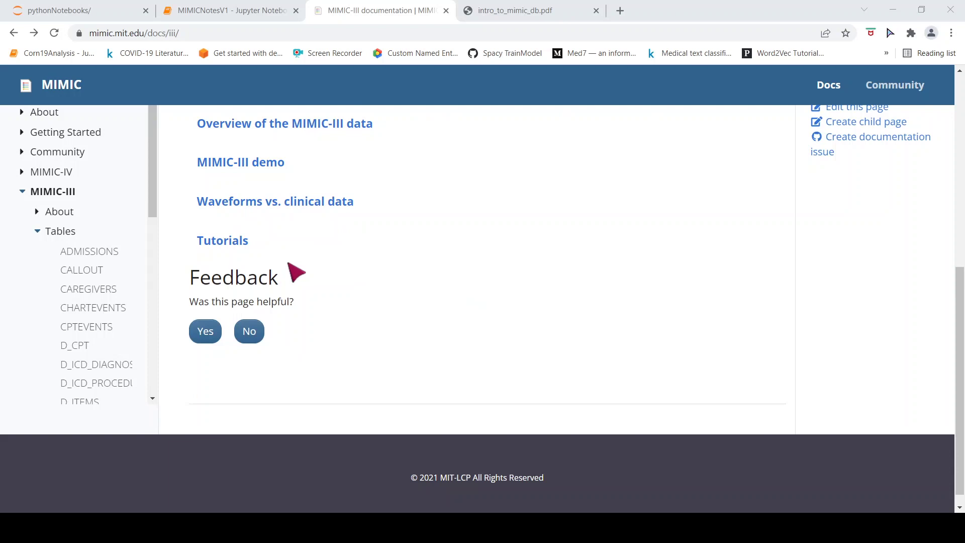
scroll(297, 273, "up", 10)
left_click(71, 203)
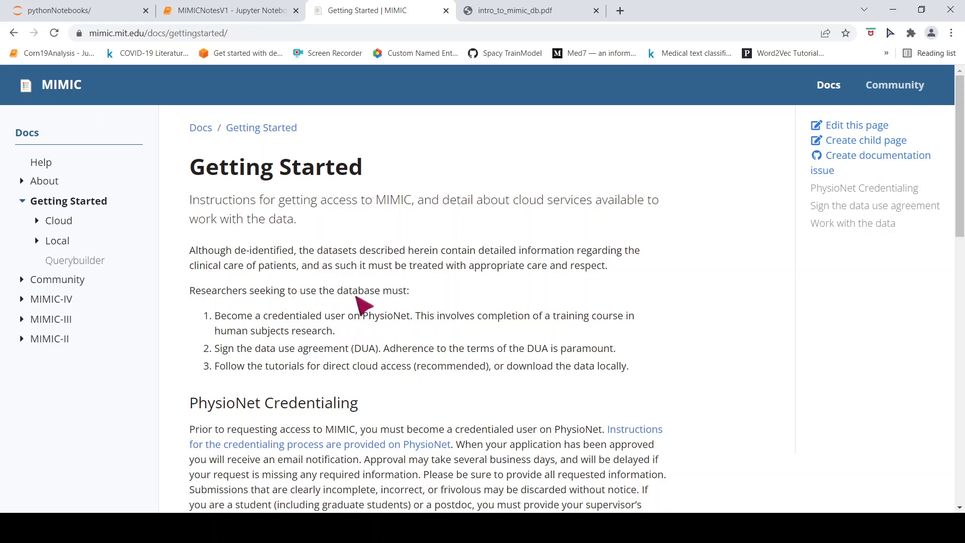
- Expand MIMIC-III > Tables in the docs sidebar and scroll the table list down to NOTEEVENTS
scroll(361, 304, "down", 3)
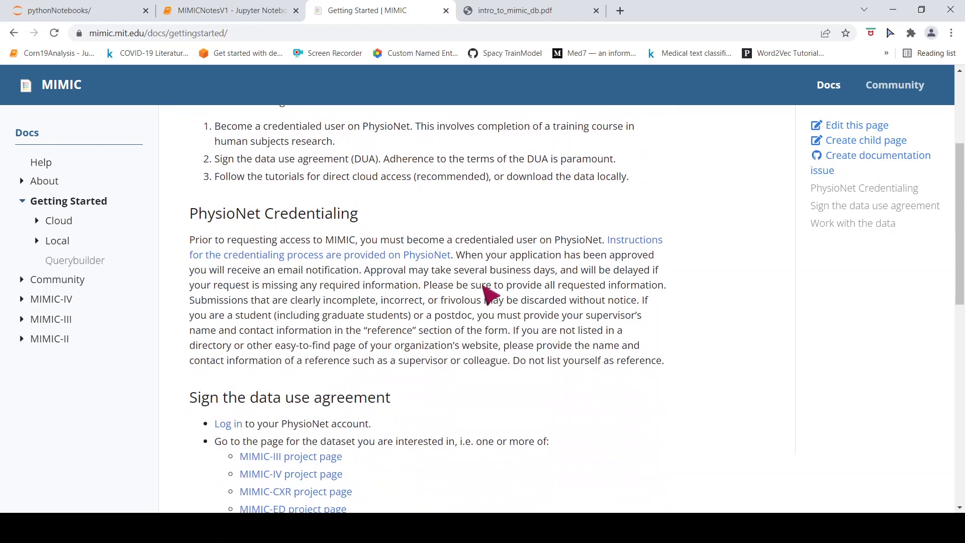
scroll(488, 292, "down", 2)
scroll(467, 270, "up", 2)
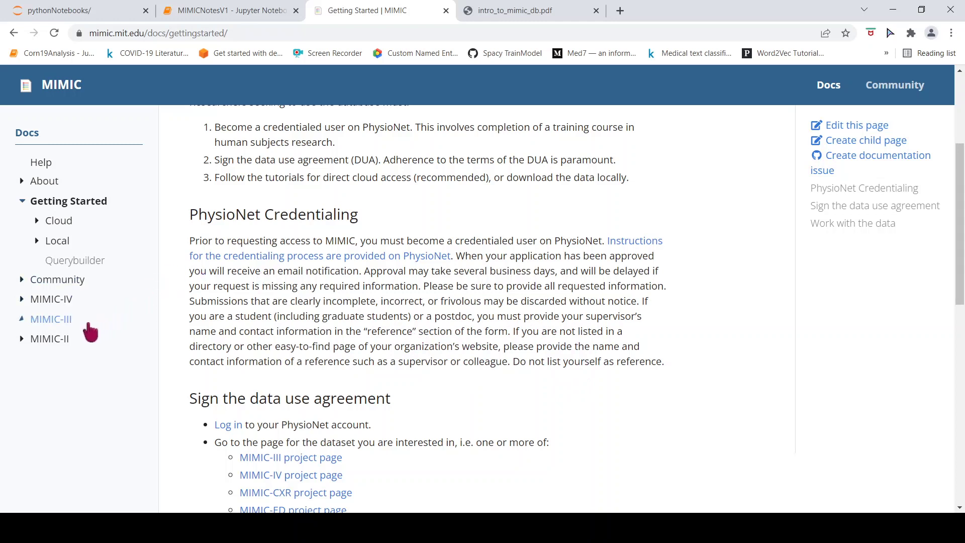
left_click(22, 319)
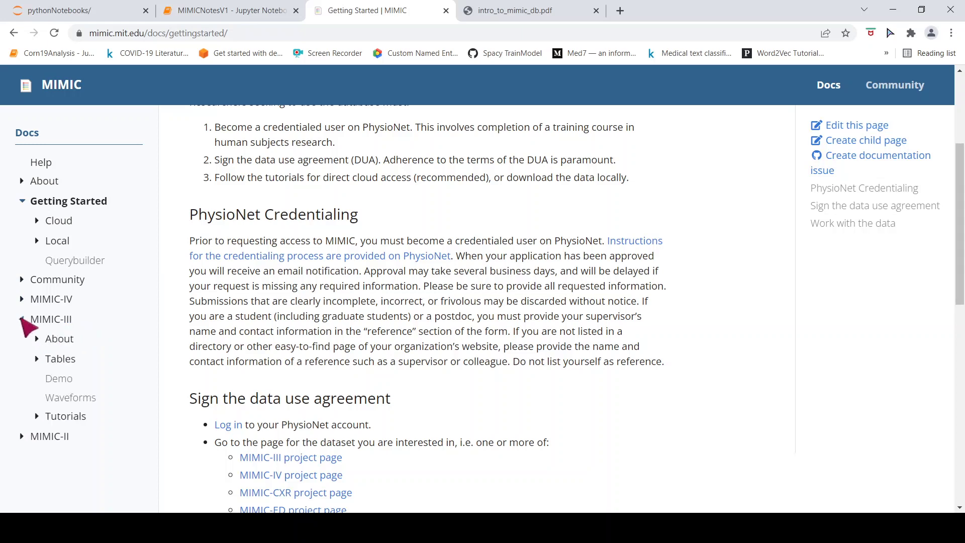
scroll(60, 297, "down", 3)
left_click(37, 358)
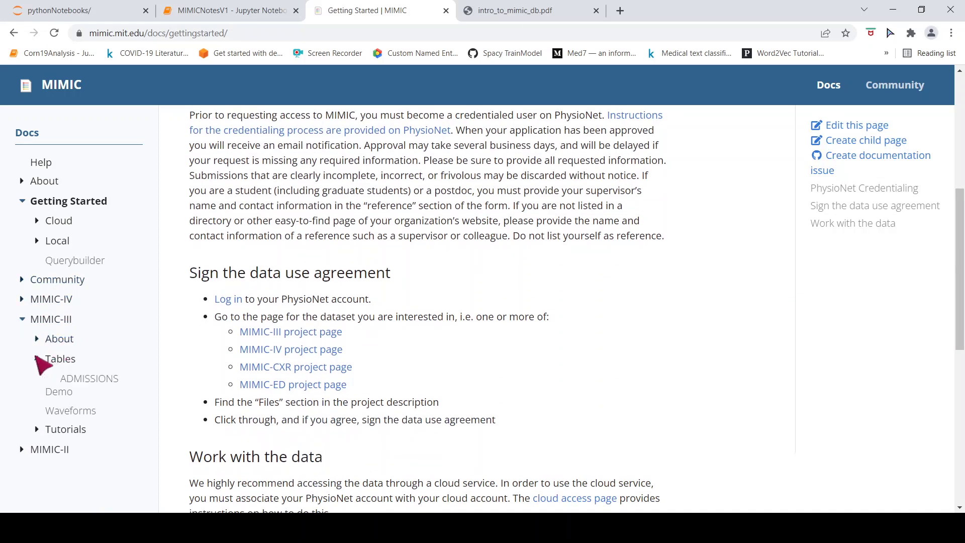
scroll(117, 330, "down", 4)
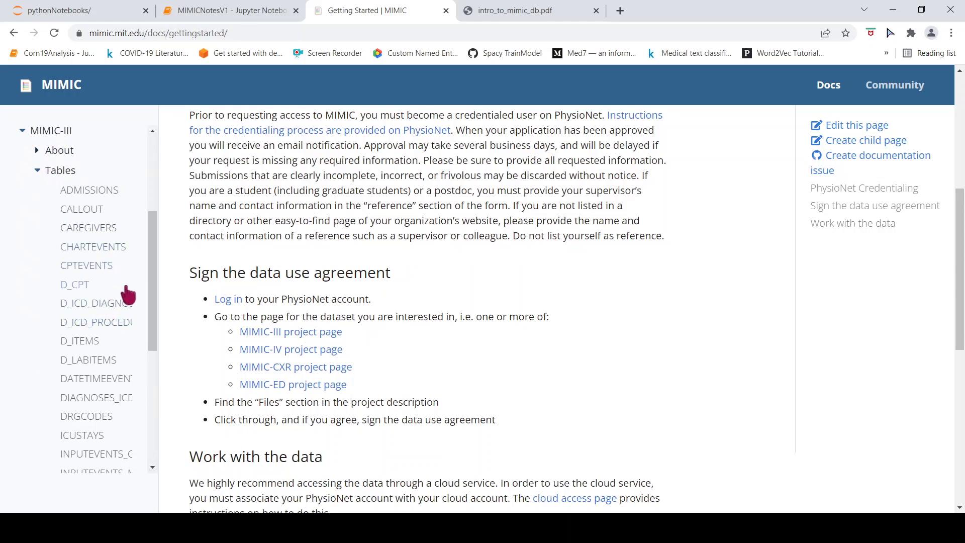
scroll(121, 269, "down", 3)
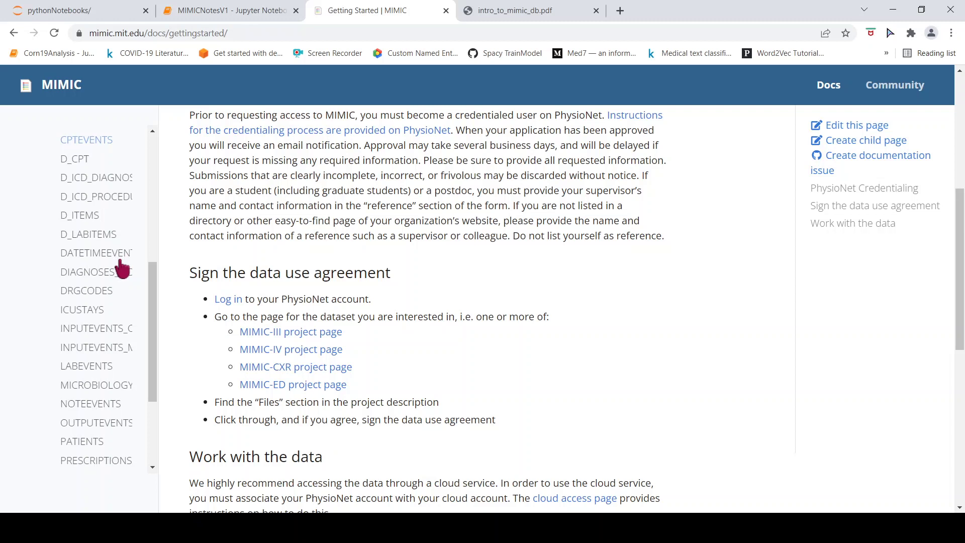
scroll(116, 282, "down", 3)
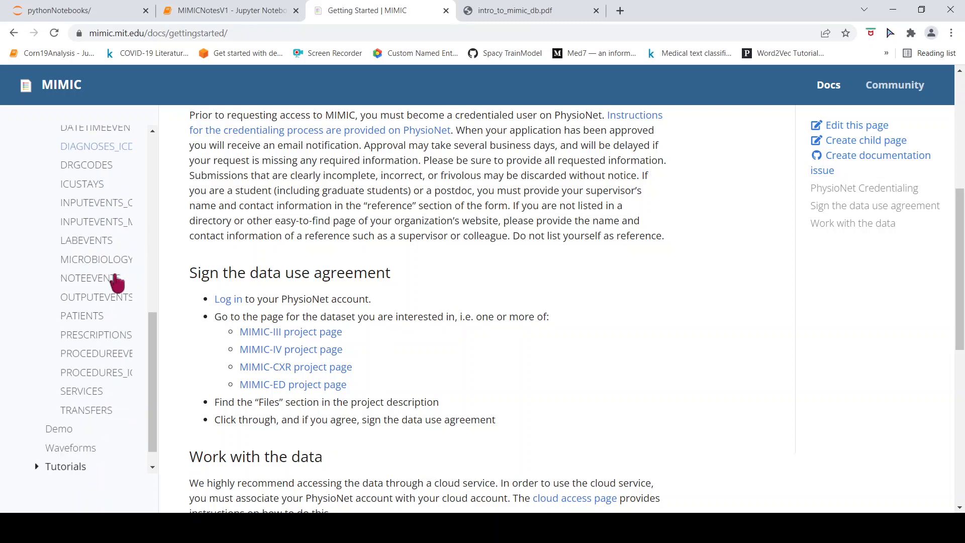
- Read the NOTEEVENTS page's columns, such as CHARTTIME, STORETIME, CATEGORY, DESCRIPTION and CGID
left_click(98, 279)
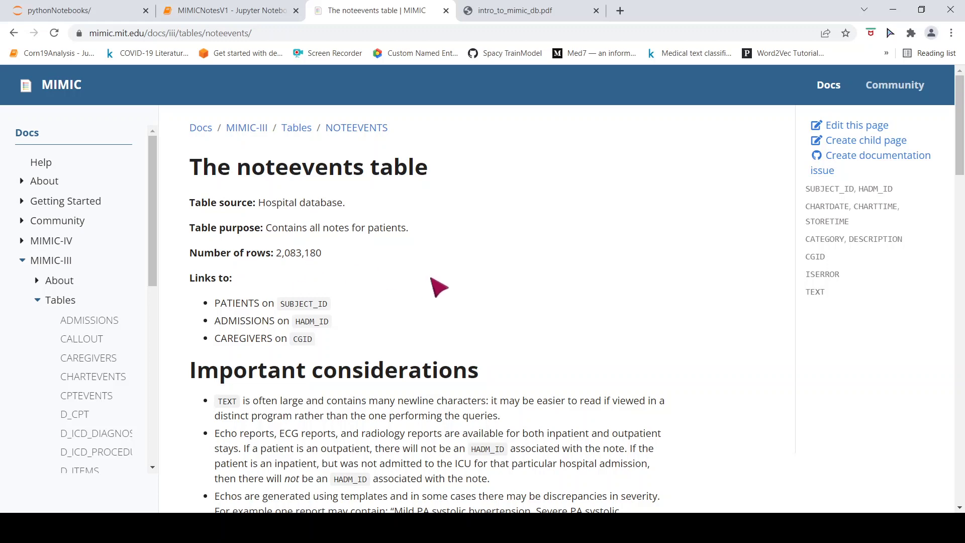
scroll(447, 297, "down", 2)
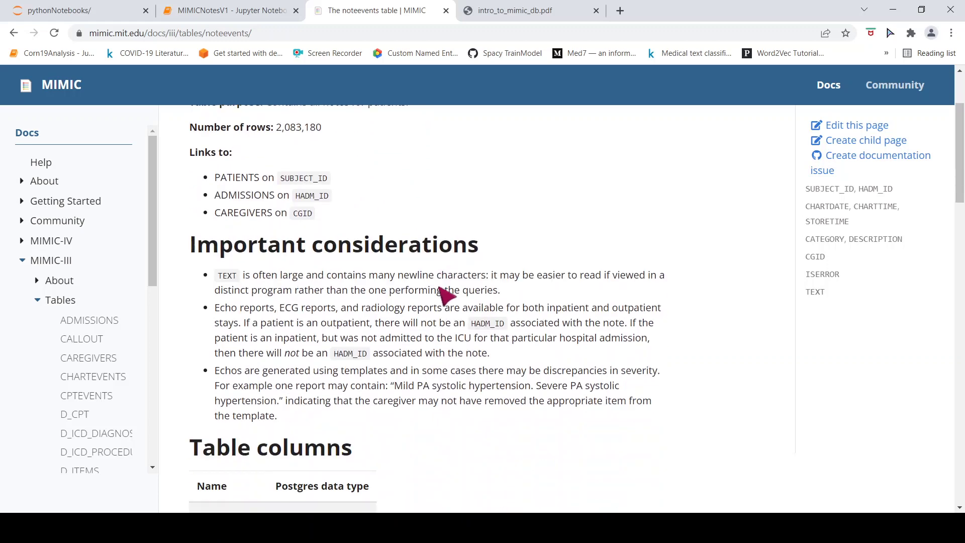
scroll(445, 296, "down", 5)
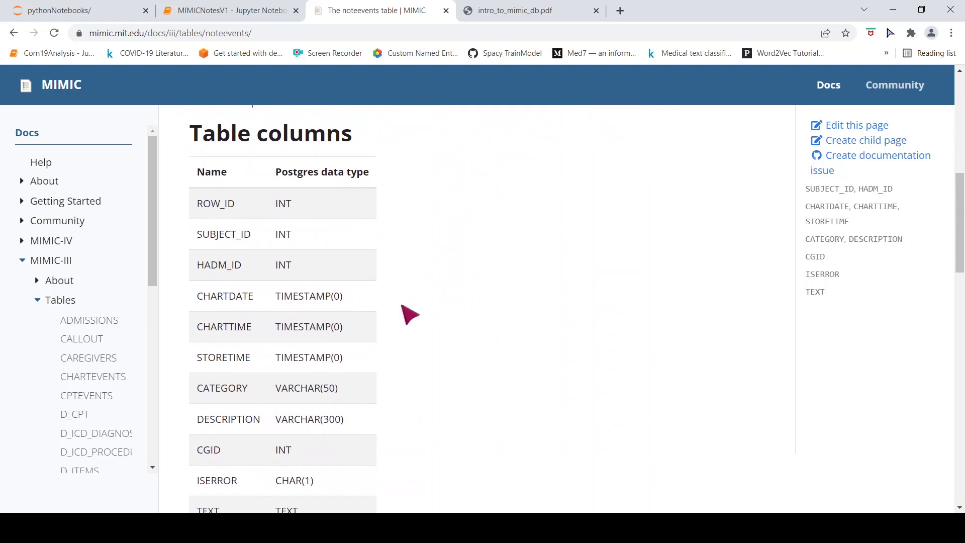
scroll(410, 314, "down", 2)
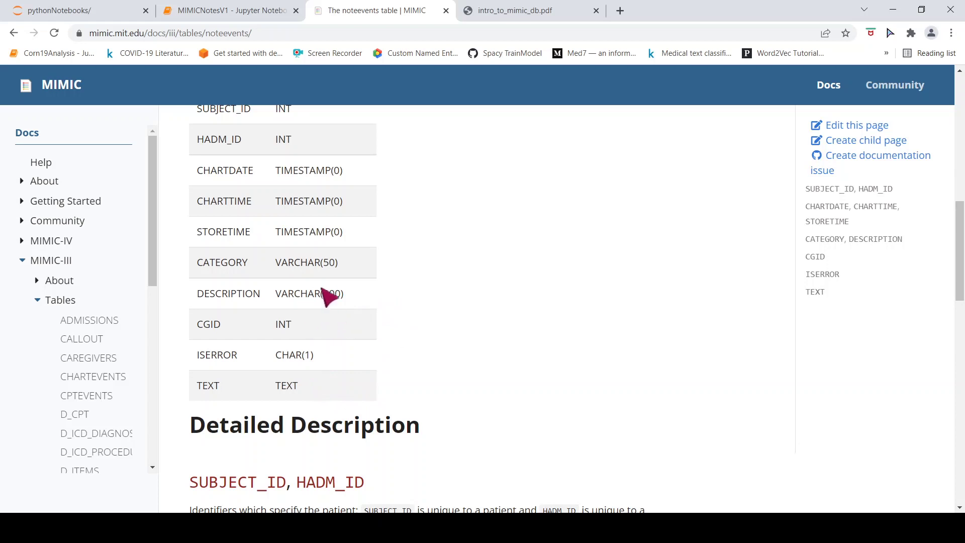
scroll(472, 320, "up", 2)
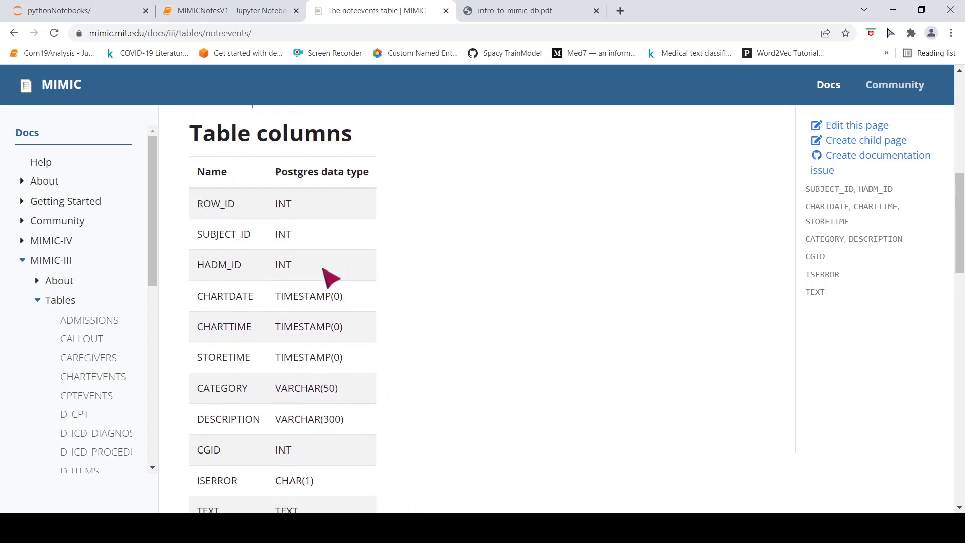
scroll(522, 325, "down", 4)
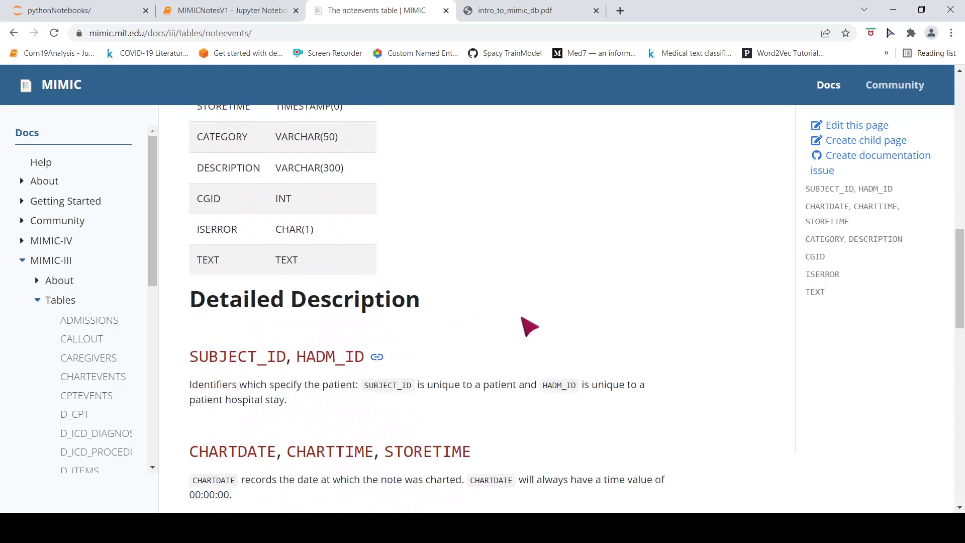
scroll(529, 327, "down", 6)
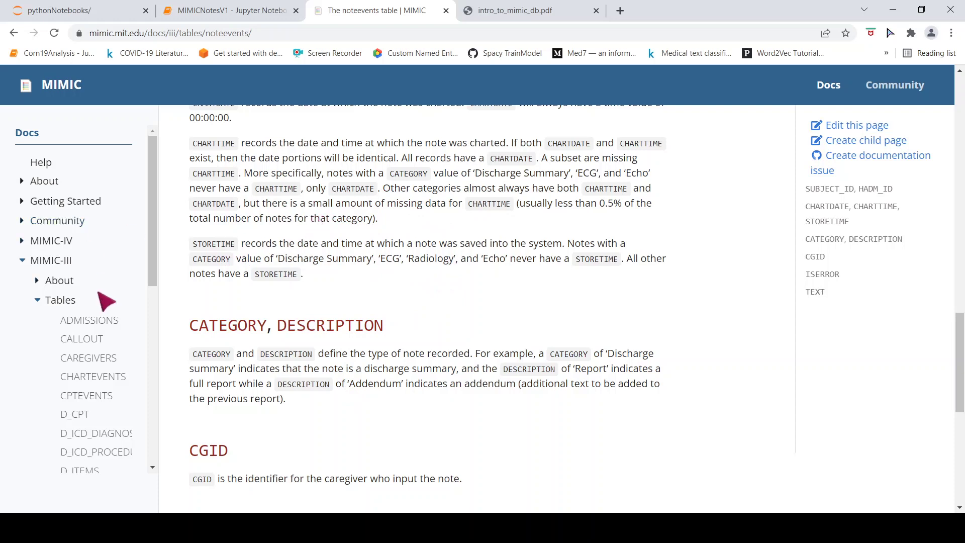
scroll(87, 317, "down", 1)
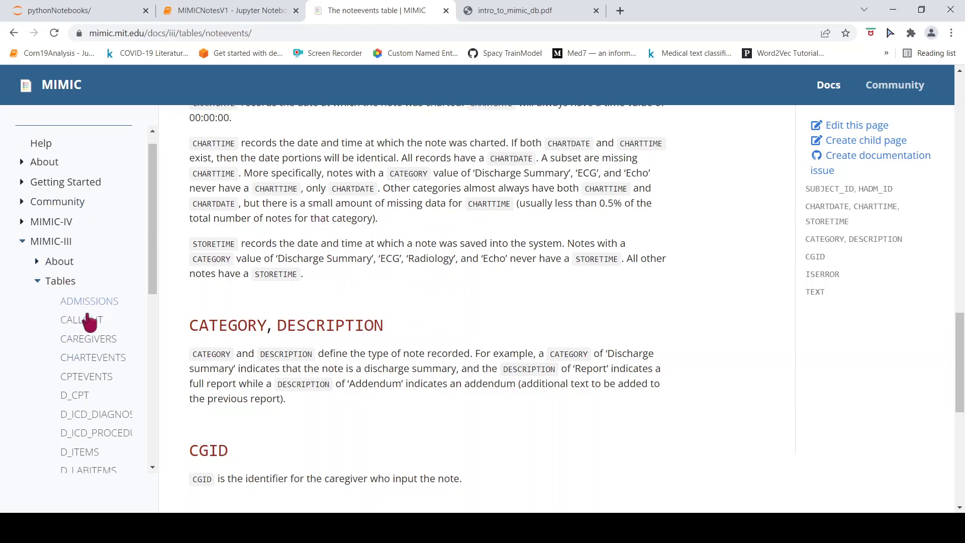
scroll(89, 322, "down", 4)
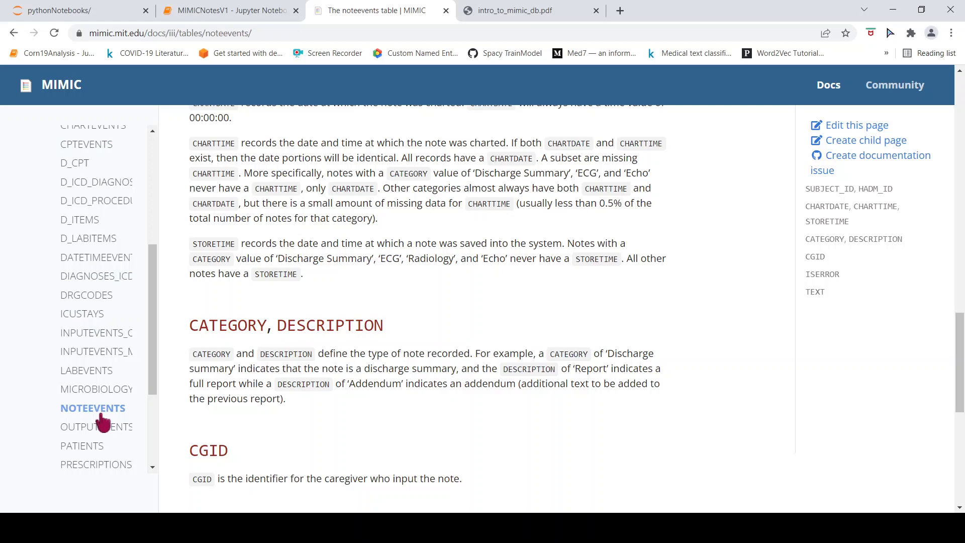
- Go back to MIMICNotesV1 and view In[2]–In[6]: note CATEGORY values and the df_radnotes preview
left_click(242, 13)
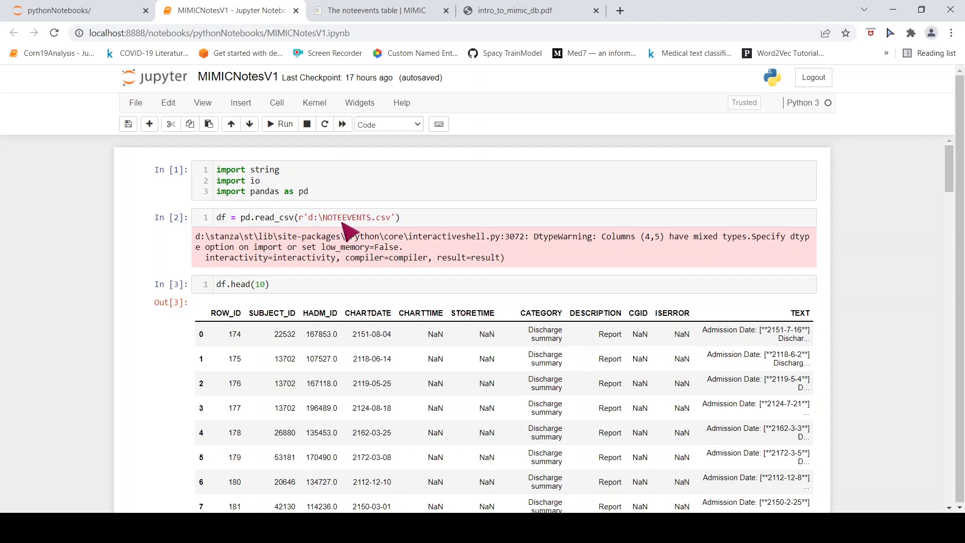
scroll(343, 223, "down", 2)
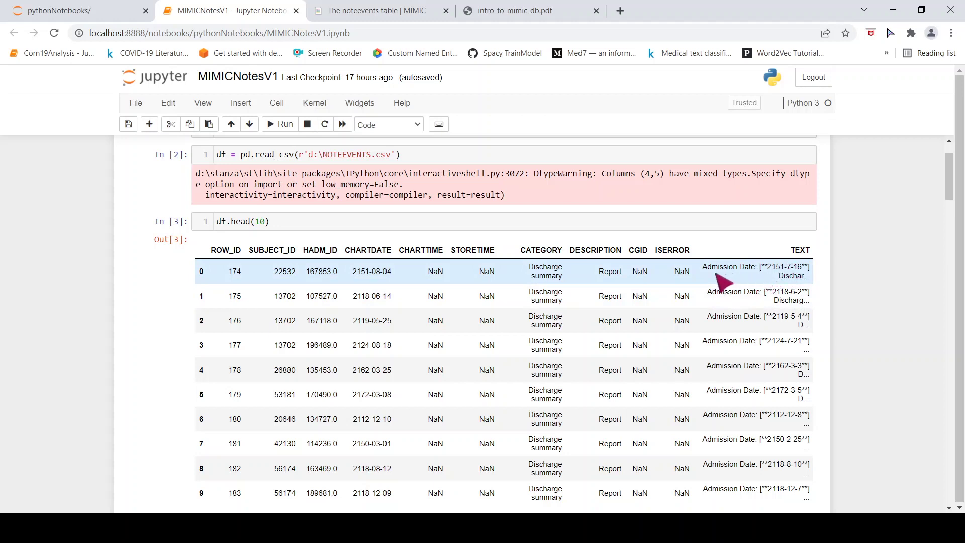
scroll(420, 275, "down", 4)
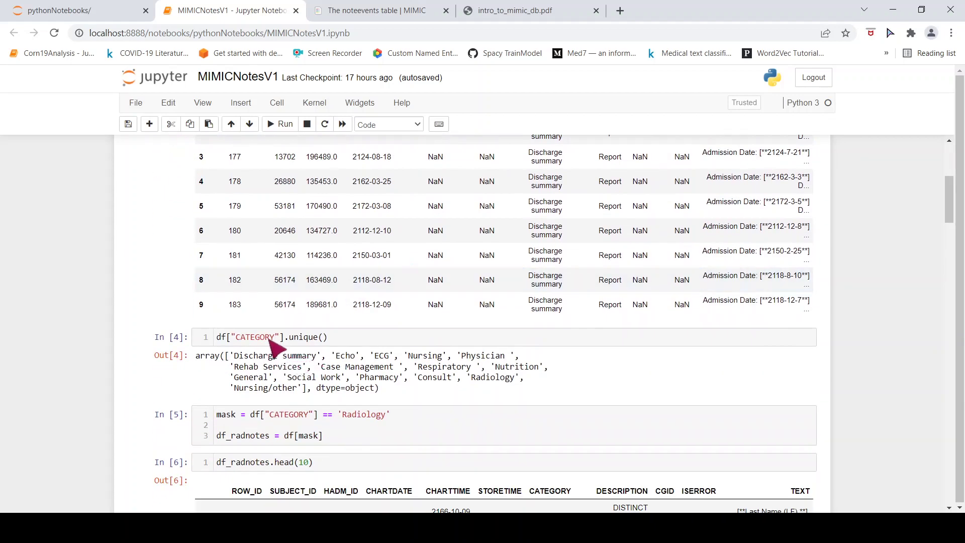
scroll(485, 306, "down", 1)
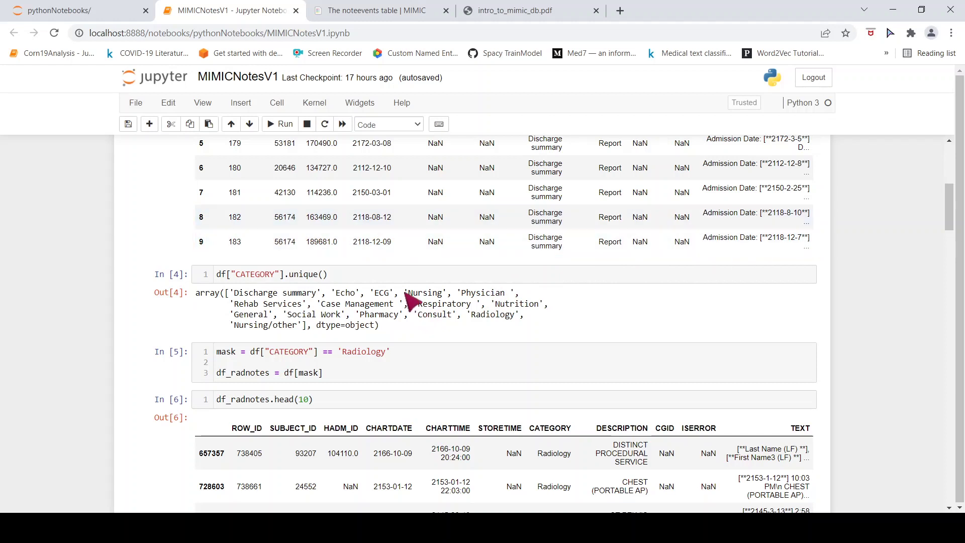
scroll(412, 301, "down", 1)
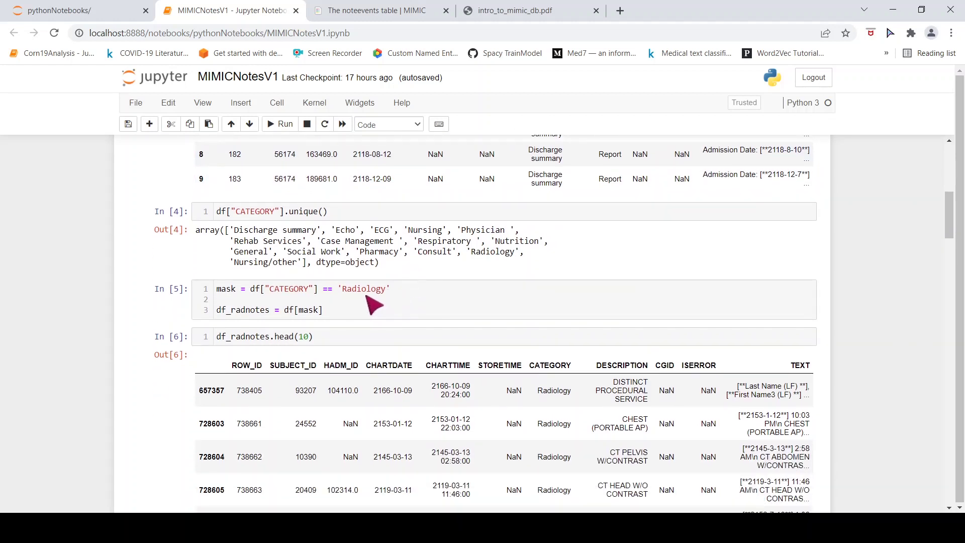
scroll(375, 304, "down", 2)
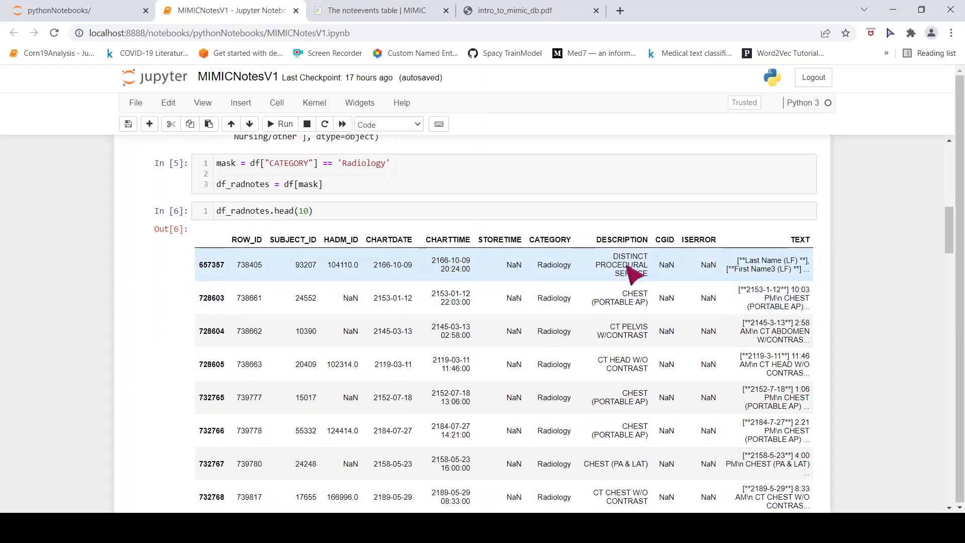
scroll(634, 276, "down", 1)
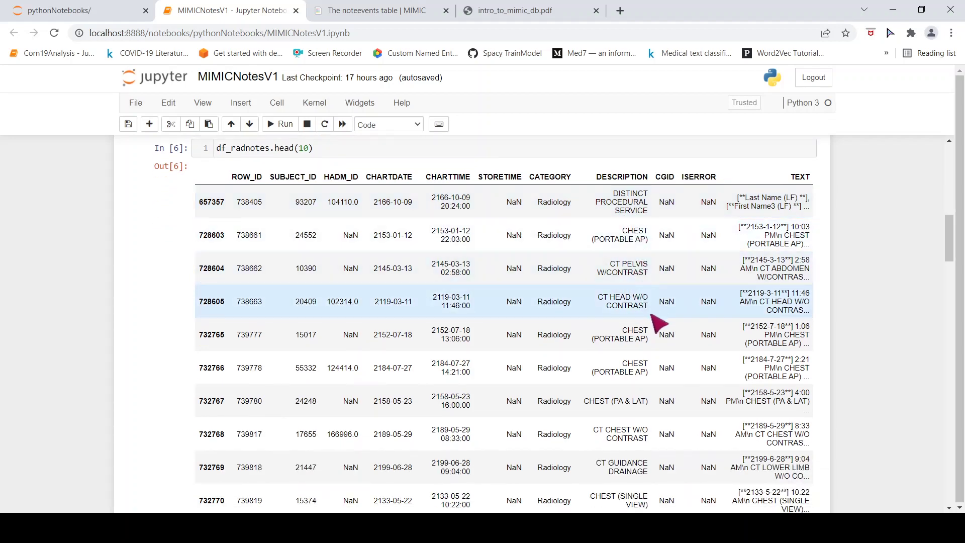
scroll(644, 338, "down", 2)
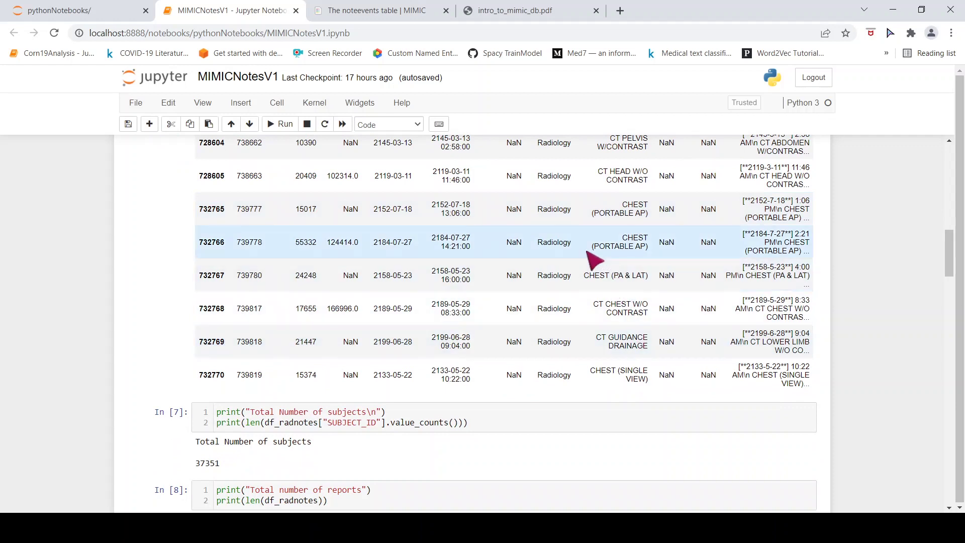
scroll(593, 259, "down", 1)
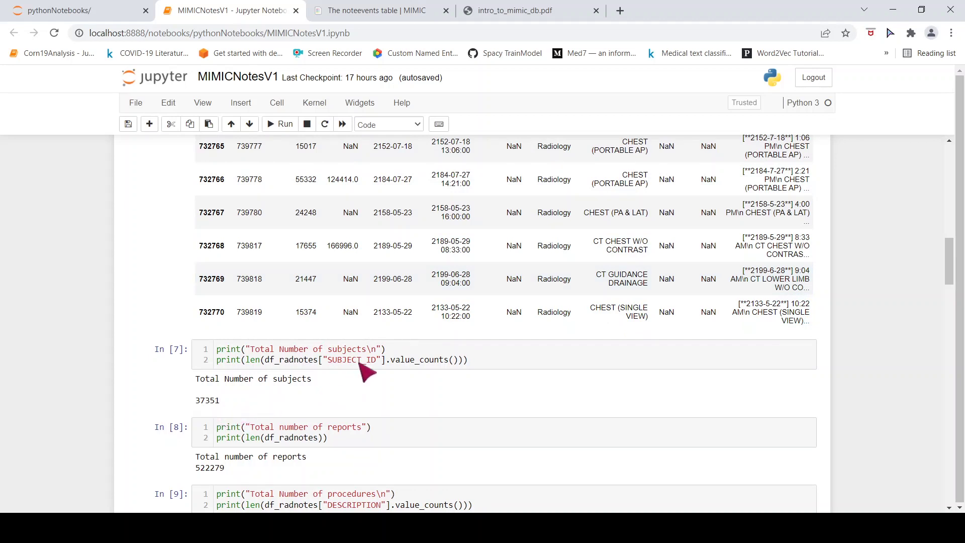
scroll(366, 366, "down", 1)
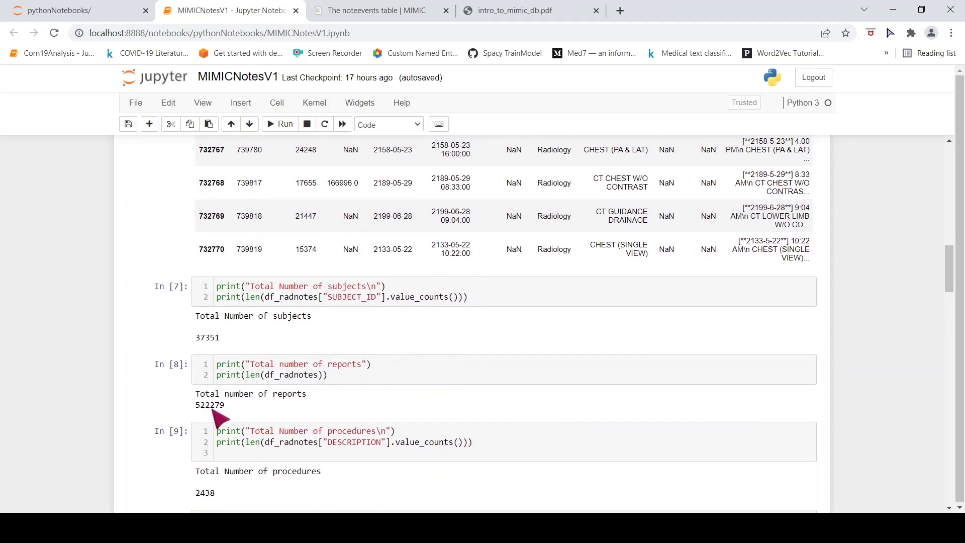
scroll(316, 379, "down", 2)
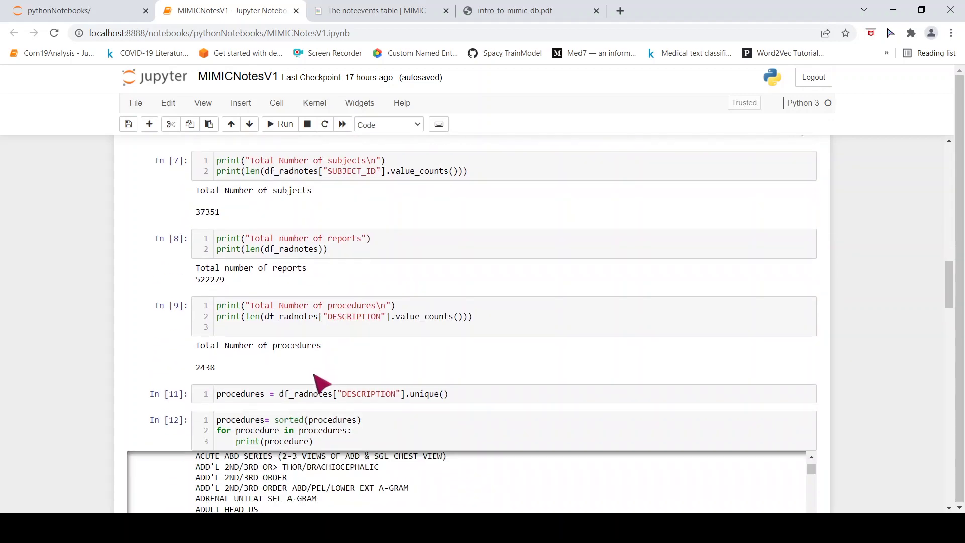
scroll(474, 289, "up", 3)
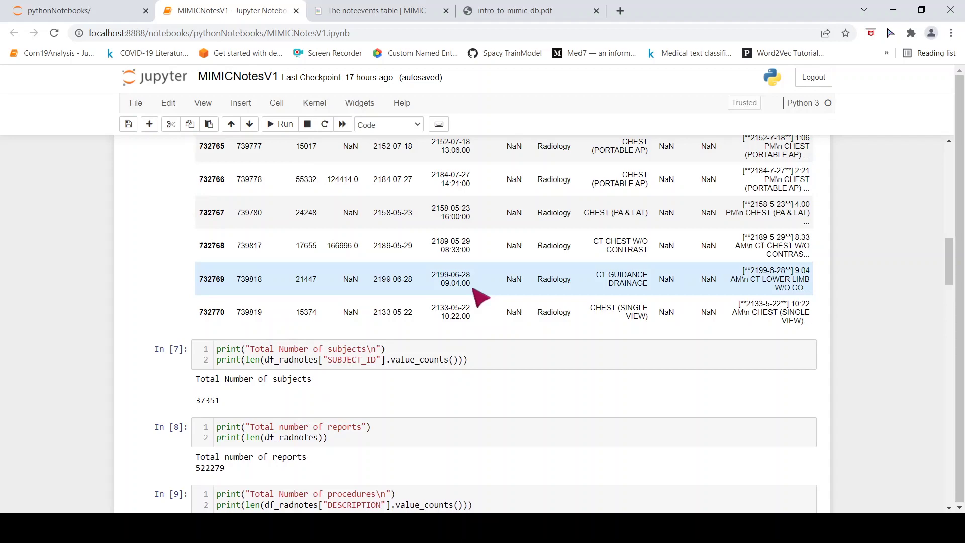
scroll(479, 298, "up", 4)
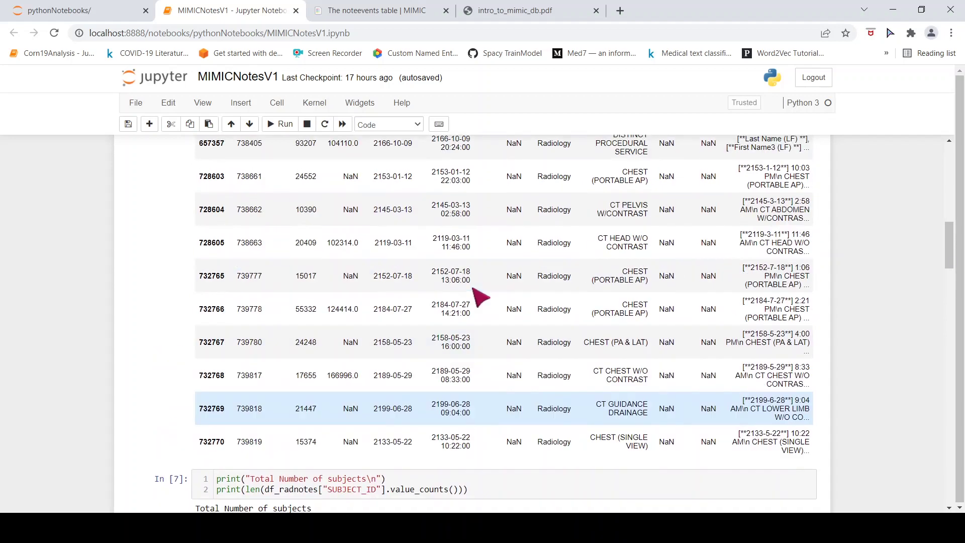
scroll(480, 291, "up", 2)
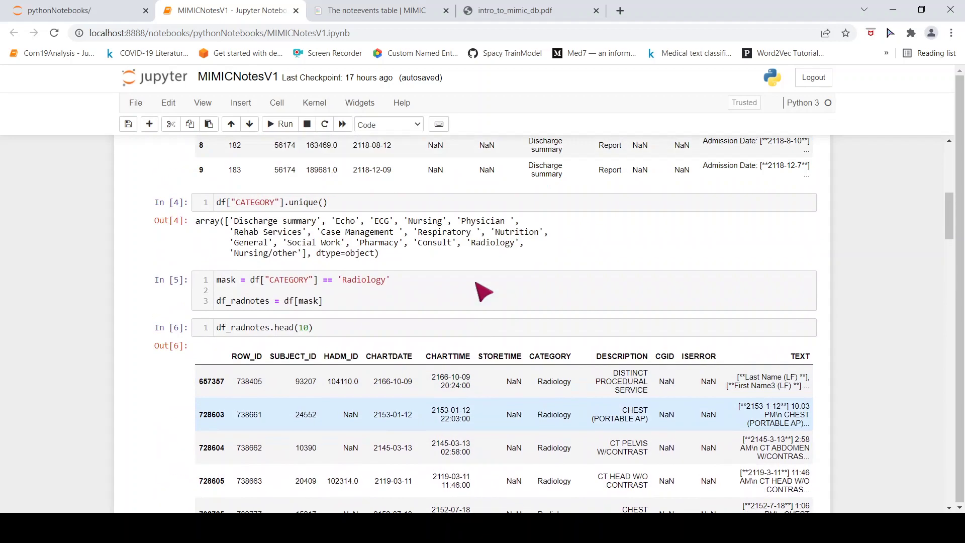
scroll(477, 284, "down", 3)
scroll(476, 283, "down", 5)
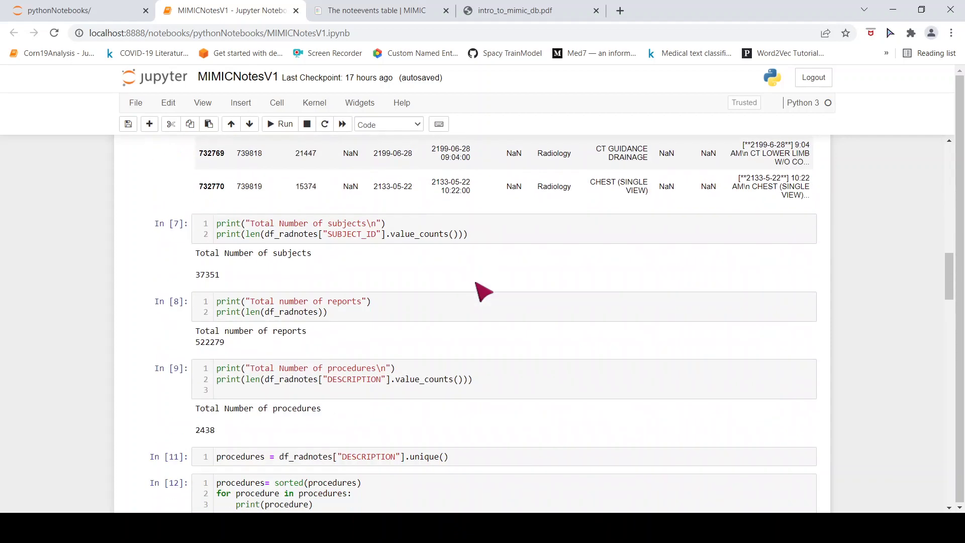
scroll(411, 314, "down", 2)
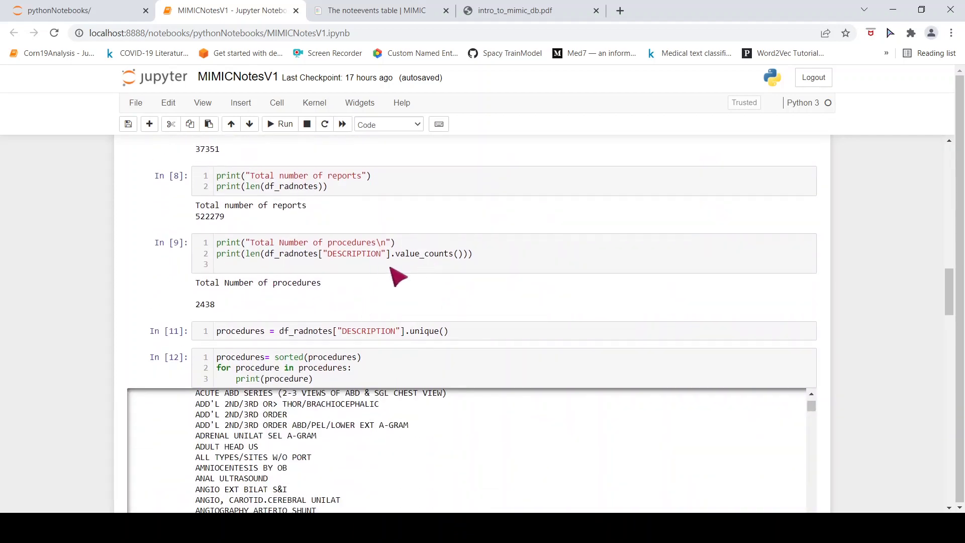
scroll(470, 296, "up", 4)
scroll(469, 296, "up", 7)
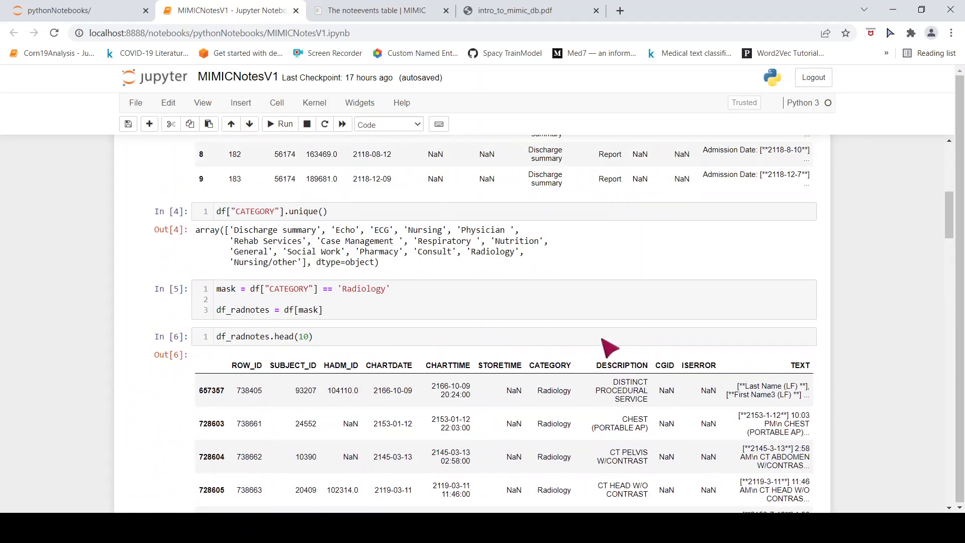
scroll(610, 345, "down", 8)
scroll(384, 344, "down", 3)
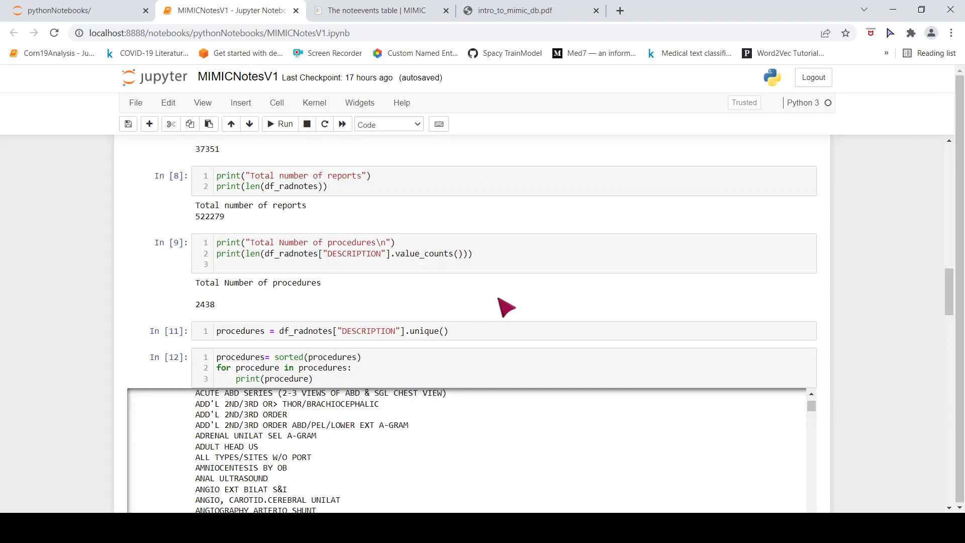
scroll(506, 307, "down", 3)
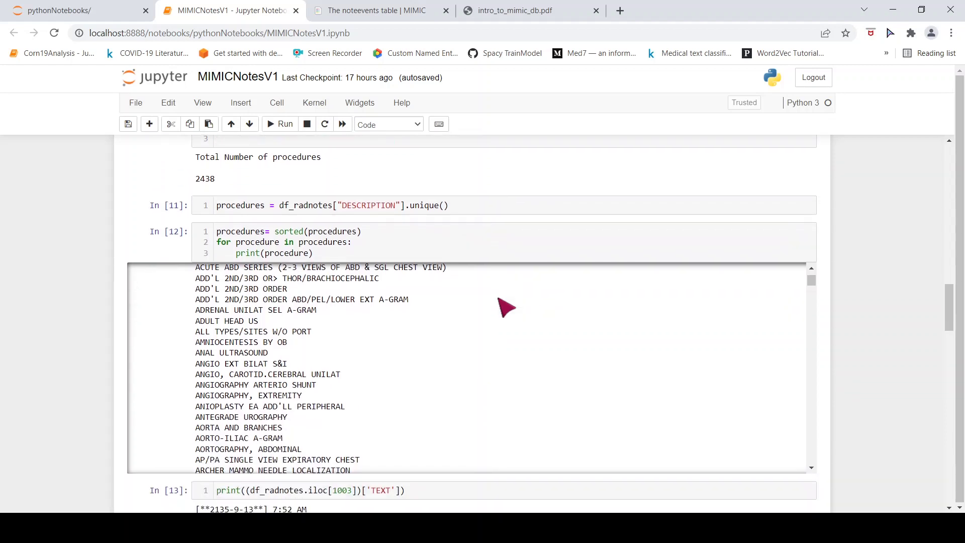
scroll(586, 349, "down", 2)
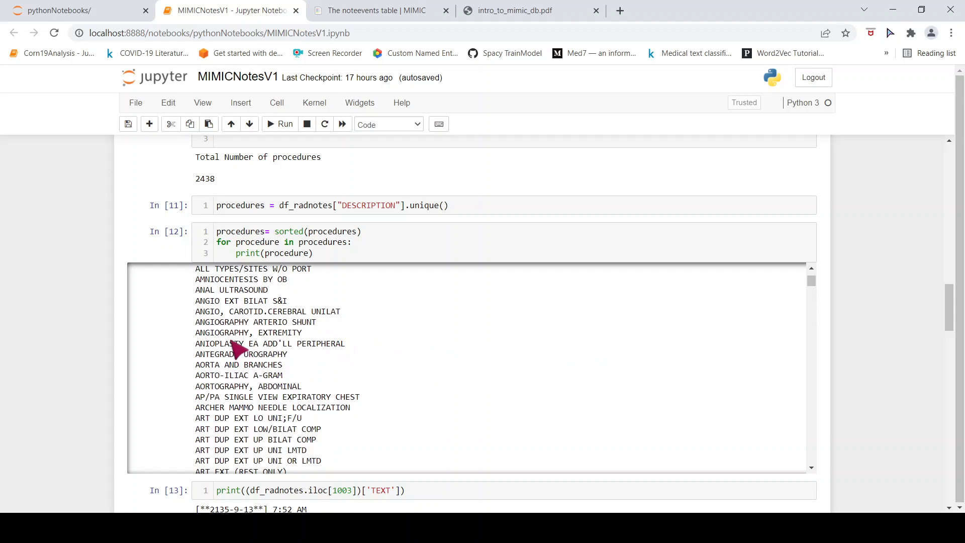
scroll(360, 346, "down", 5)
scroll(359, 346, "down", 4)
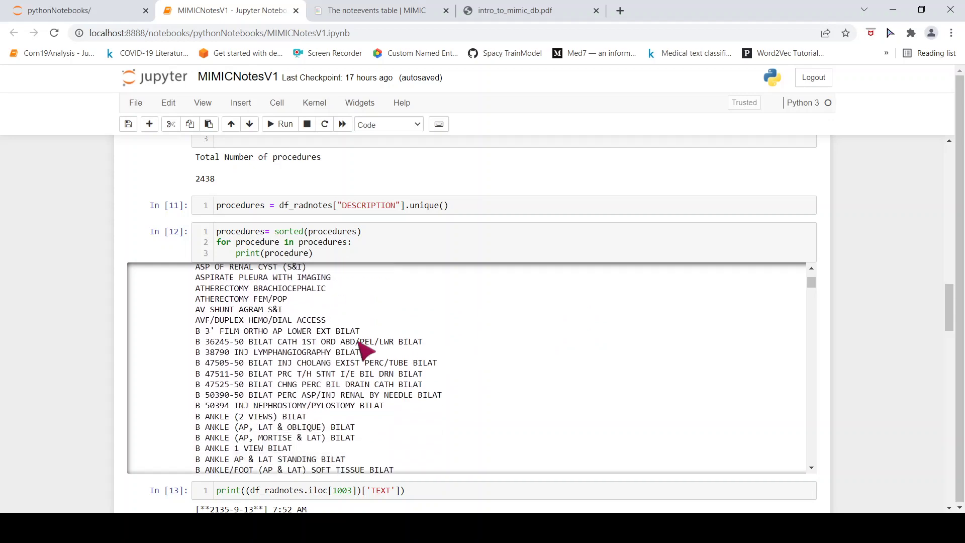
scroll(294, 347, "down", 10)
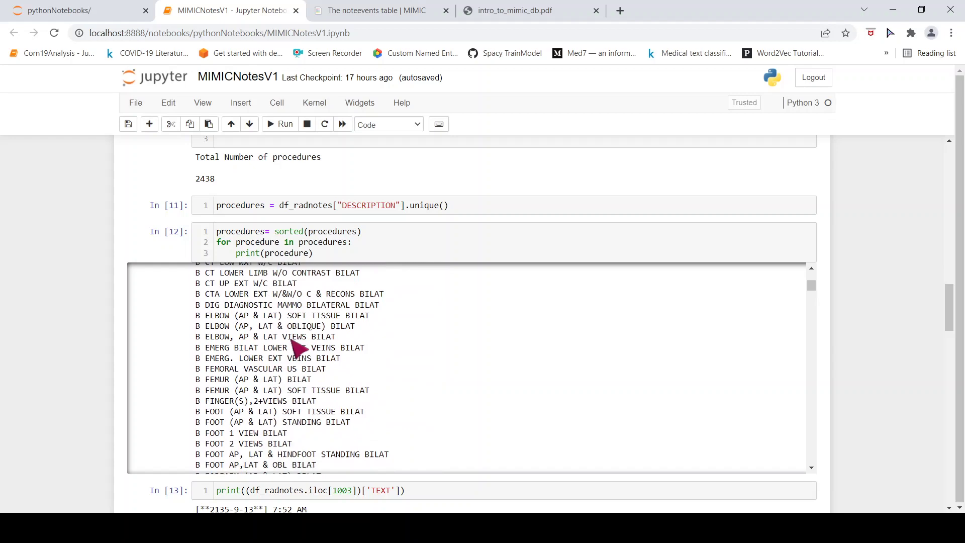
scroll(297, 346, "down", 15)
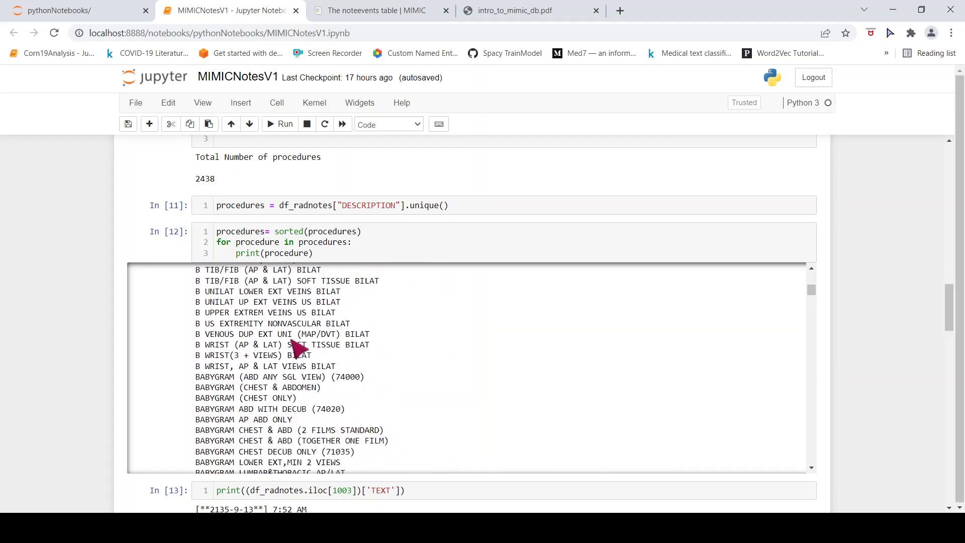
scroll(296, 347, "down", 4)
scroll(297, 347, "down", 4)
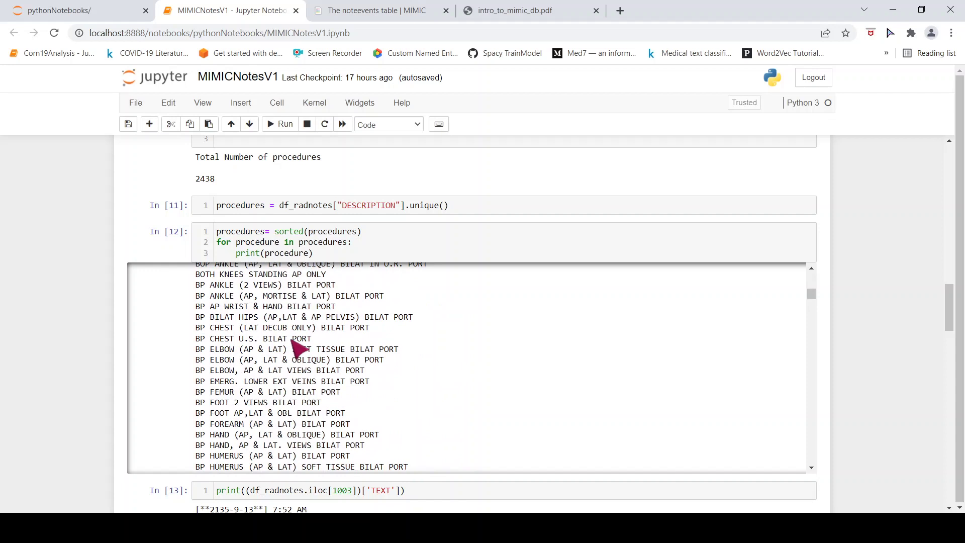
scroll(460, 371, "down", 8)
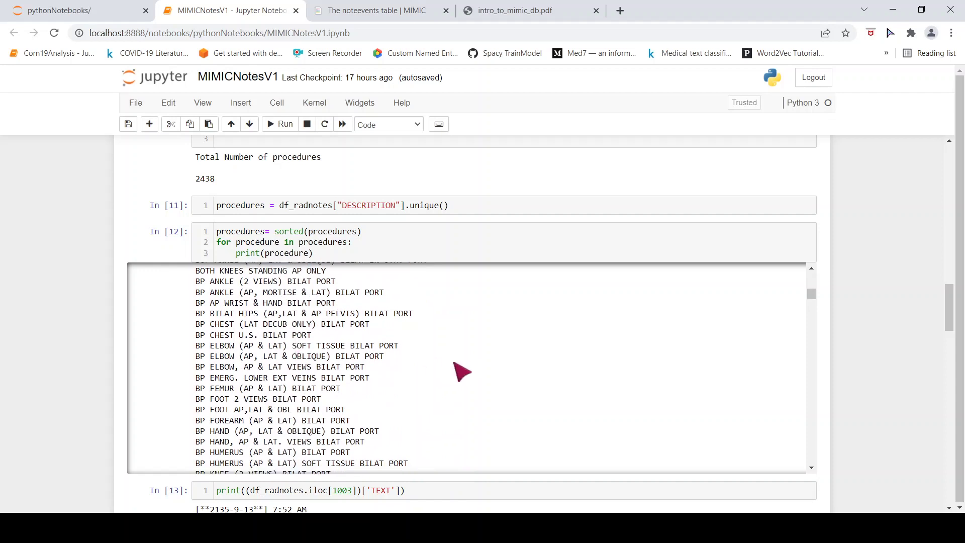
scroll(455, 363, "down", 3)
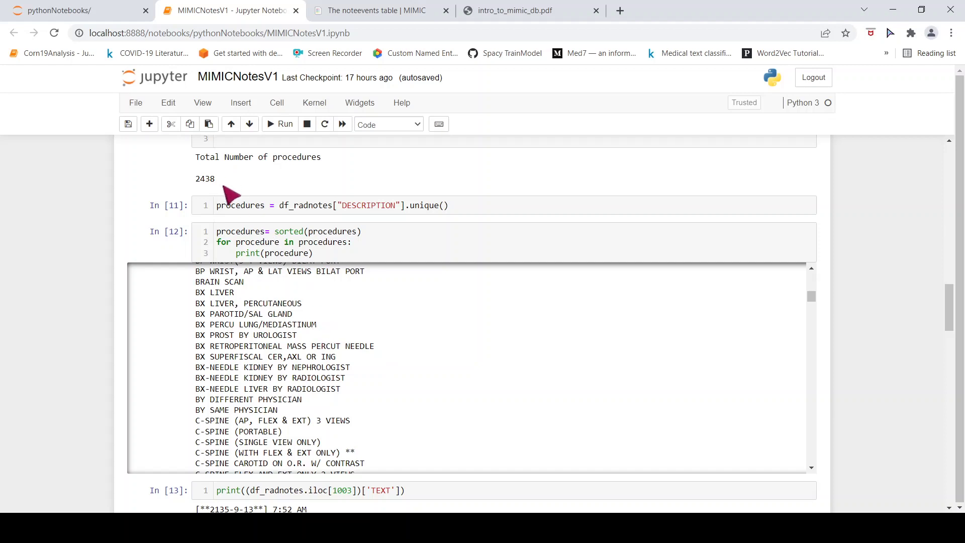
scroll(486, 361, "down", 3)
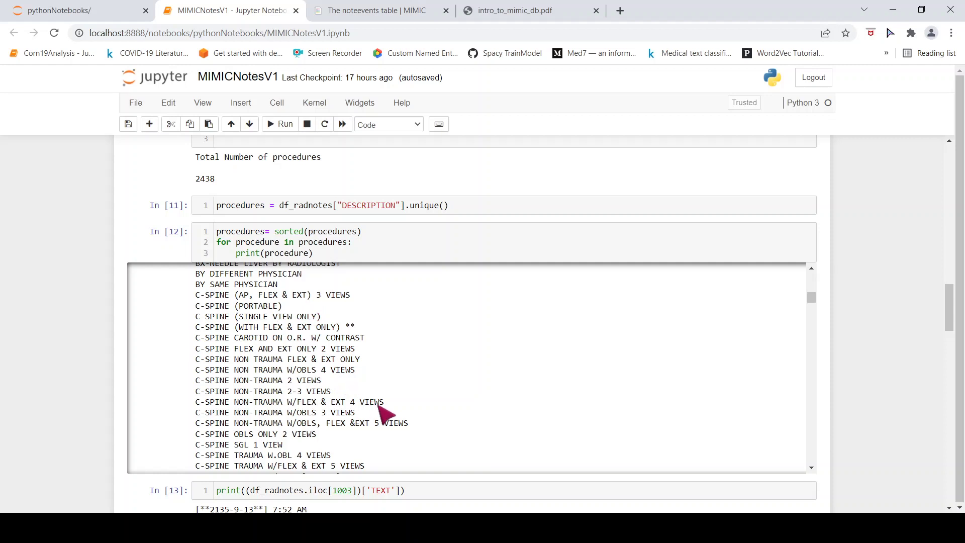
scroll(379, 406, "down", 4)
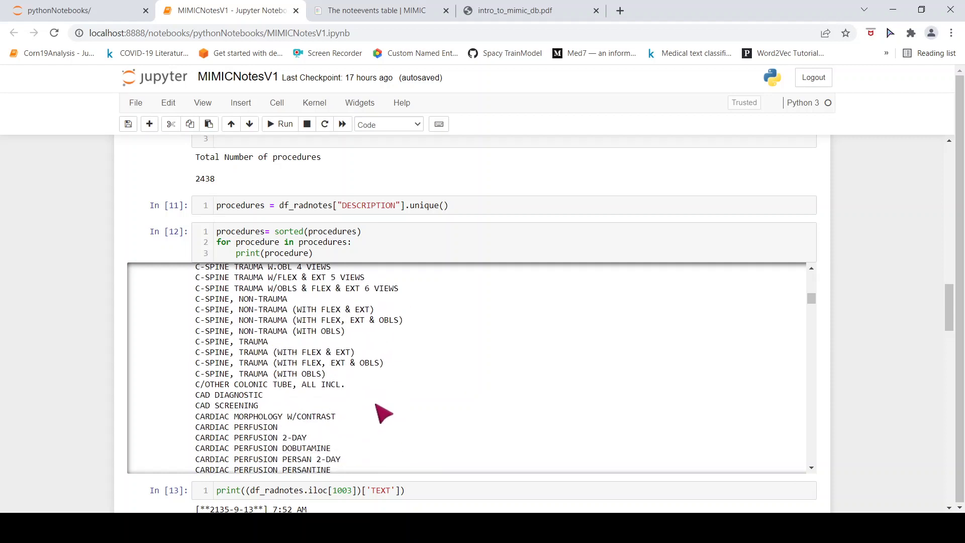
scroll(383, 413, "down", 3)
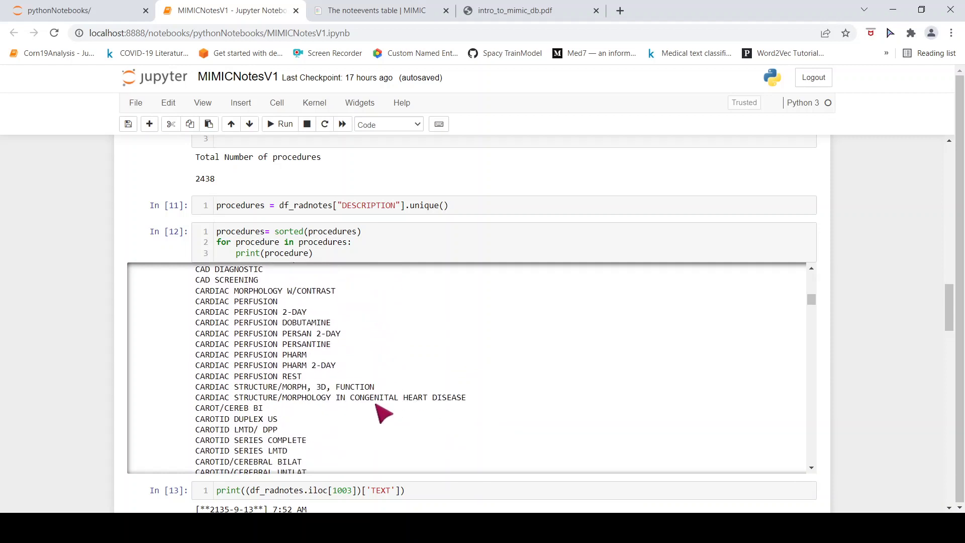
scroll(383, 413, "down", 4)
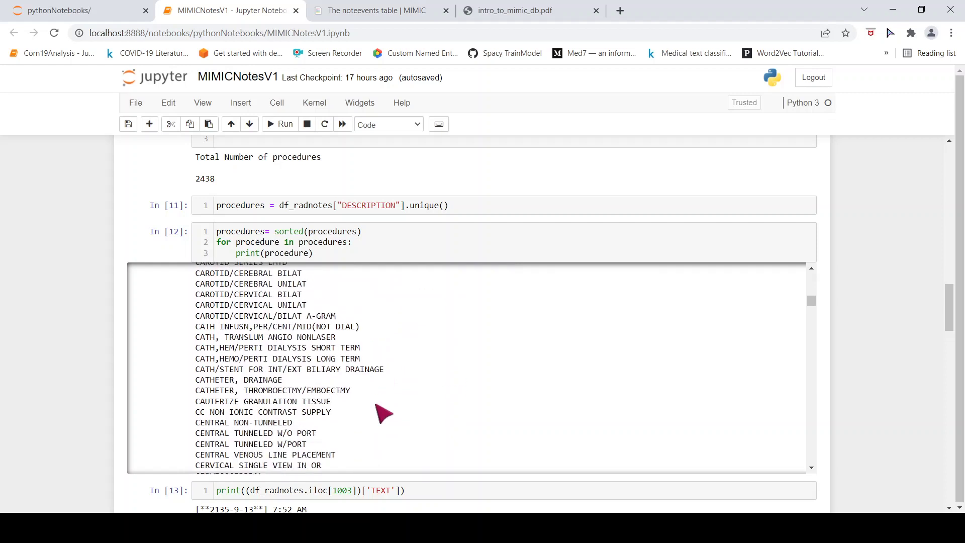
scroll(383, 413, "down", 3)
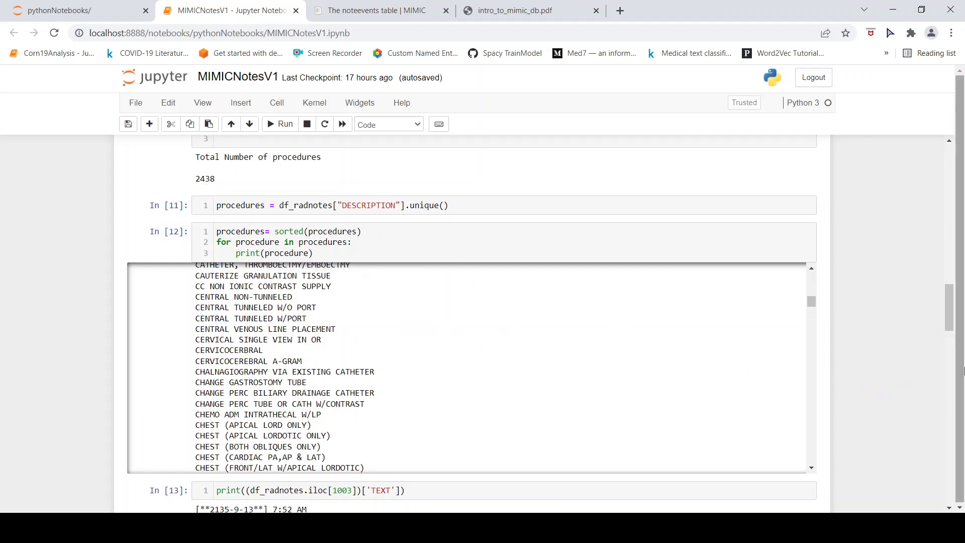
scroll(847, 382, "down", 1)
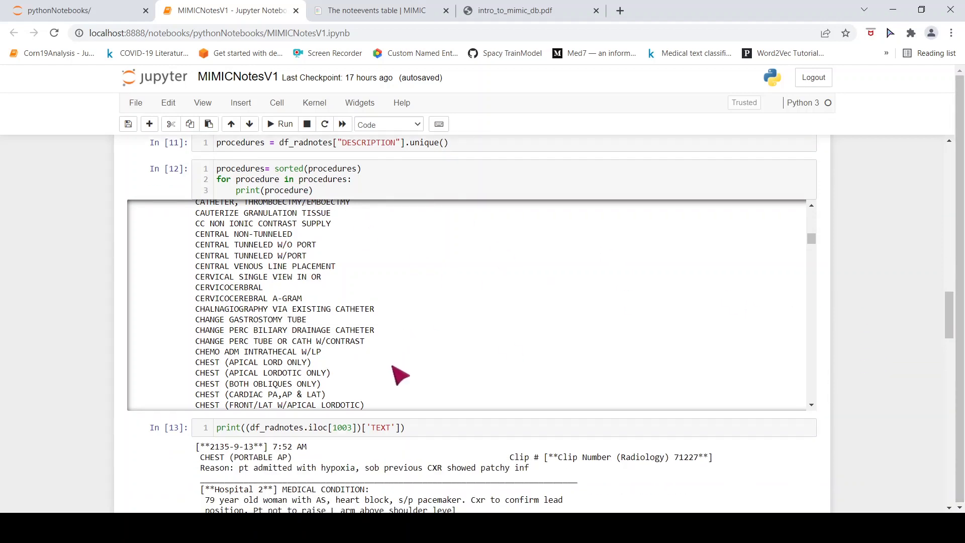
scroll(401, 375, "down", 1)
scroll(856, 396, "down", 1)
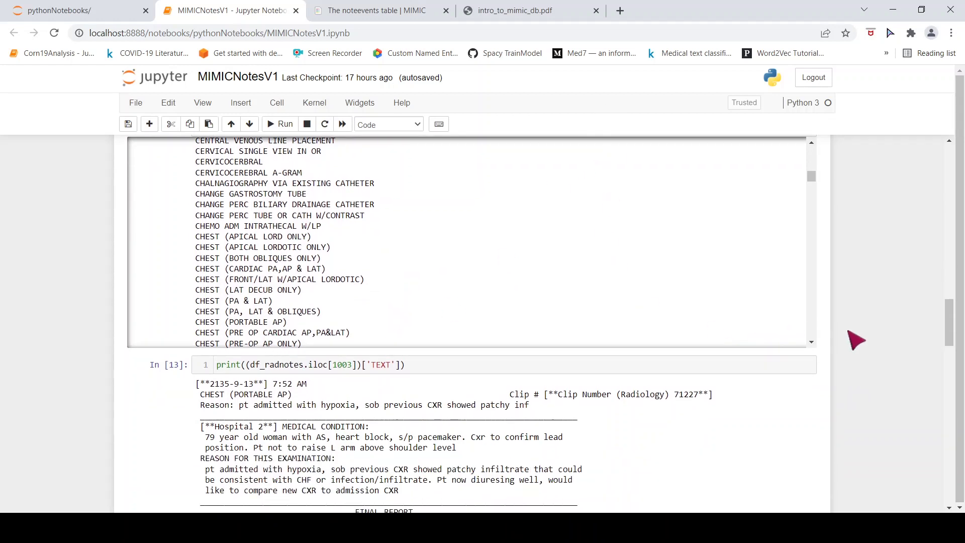
scroll(857, 339, "down", 2)
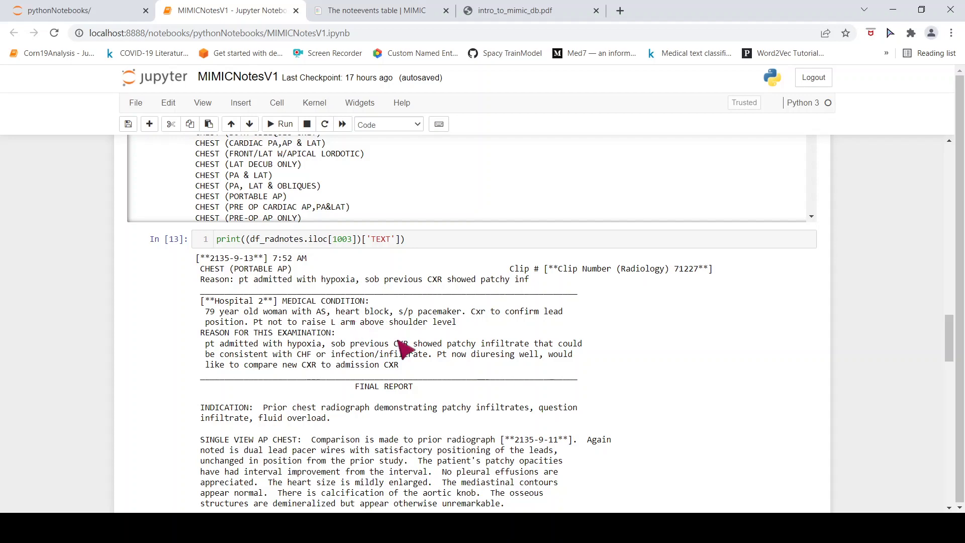
scroll(407, 347, "down", 3)
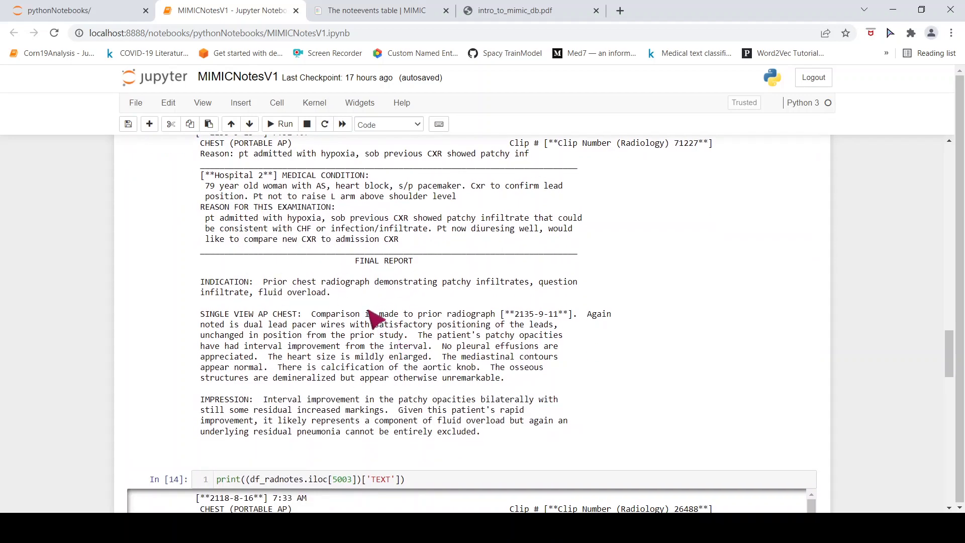
scroll(370, 266, "up", 3)
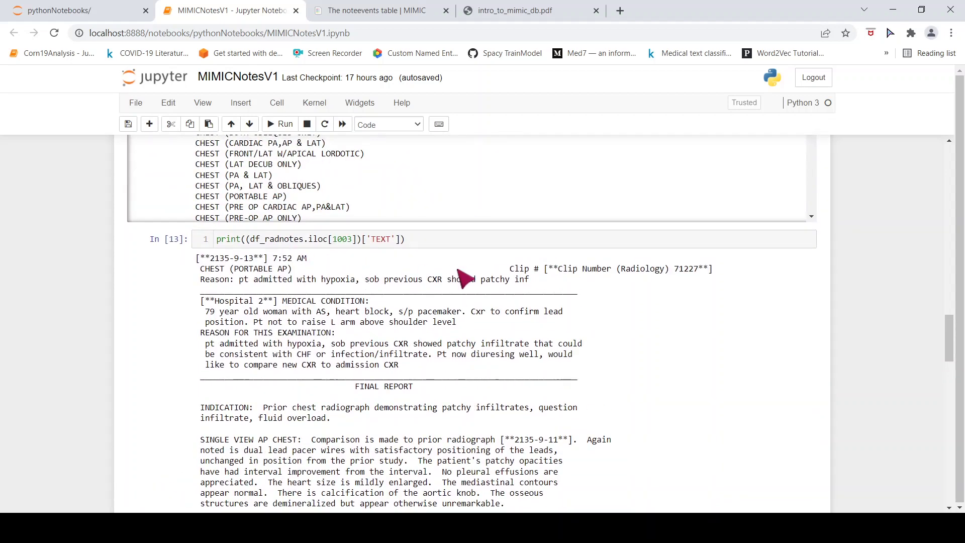
scroll(460, 274, "down", 1)
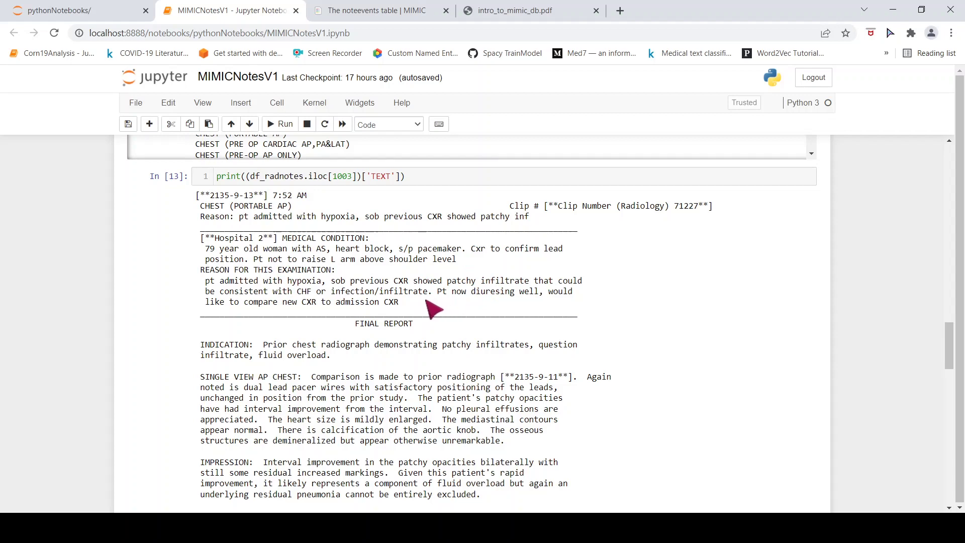
scroll(431, 309, "down", 3)
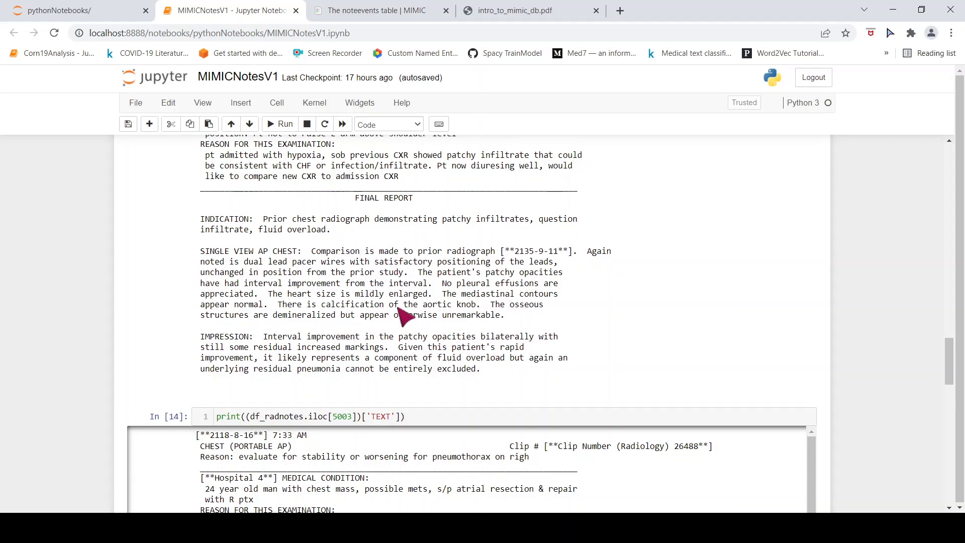
- Read report 5003 in the In [14] output through its end: the right atrial resection follow-up
scroll(404, 316, "down", 3)
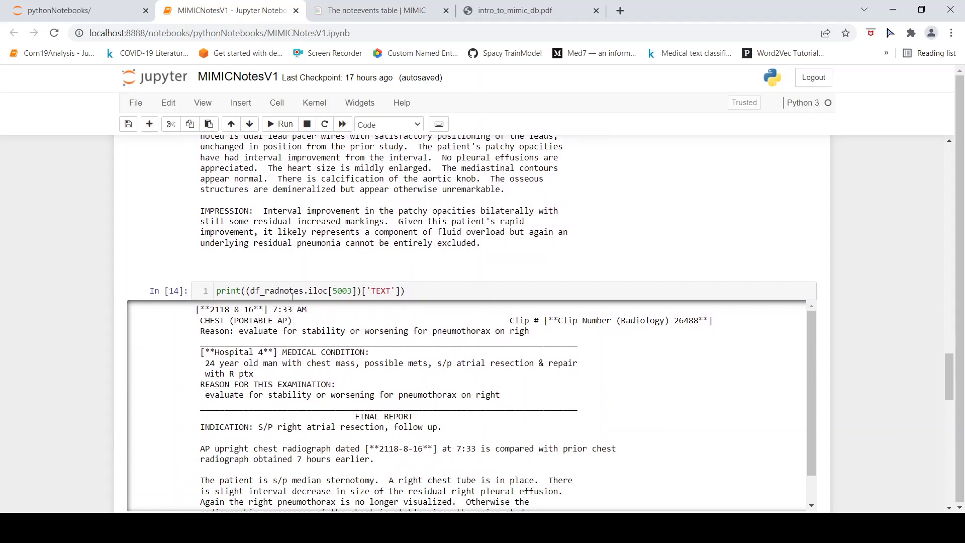
scroll(405, 320, "down", 1)
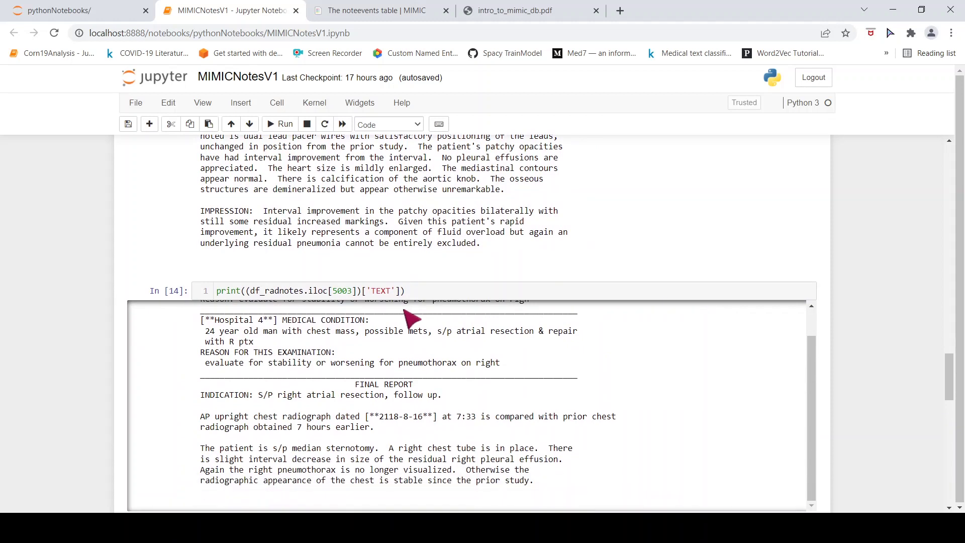
scroll(410, 322, "up", 1)
scroll(883, 371, "down", 1)
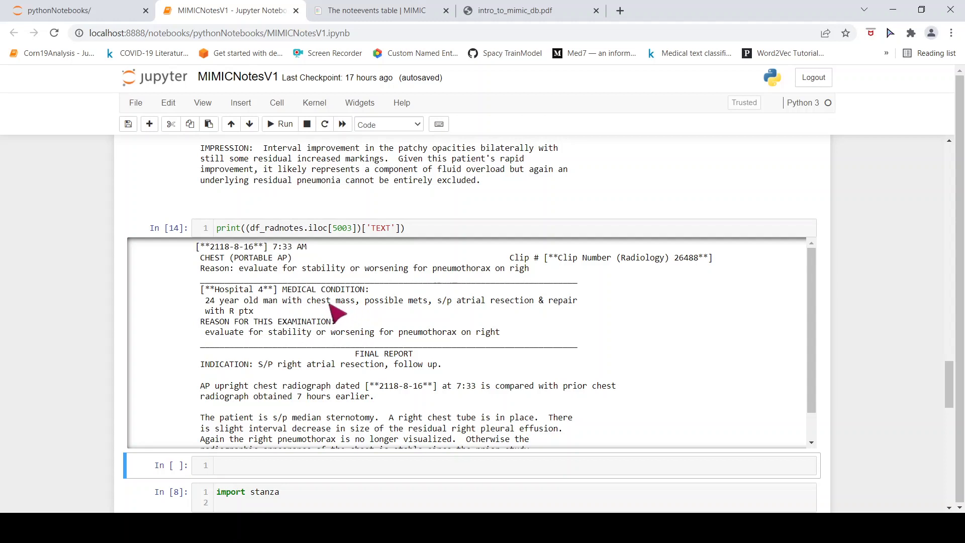
scroll(426, 367, "down", 1)
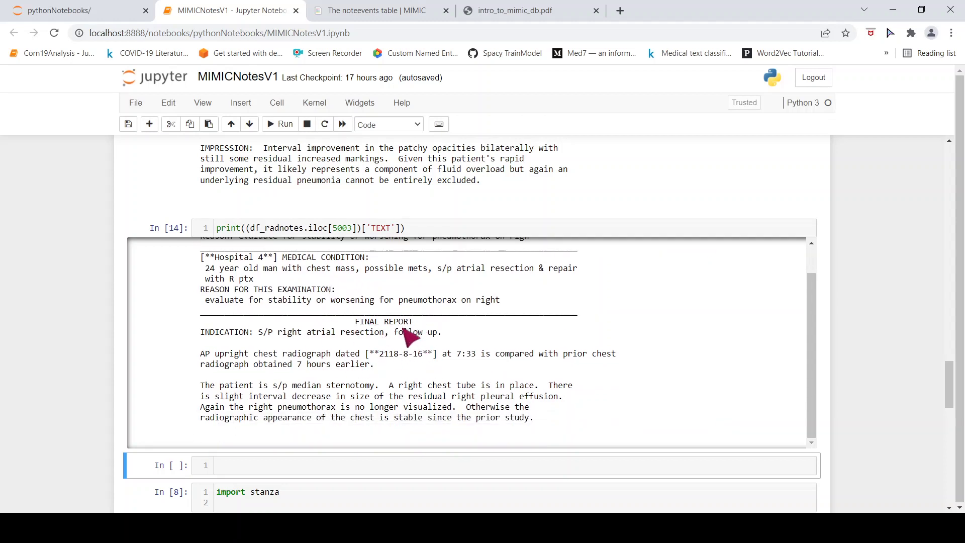
- Review the notebook from the In [1] NOTEEVENTS import down to the In [13] row 1003 report
scroll(895, 305, "up", 15)
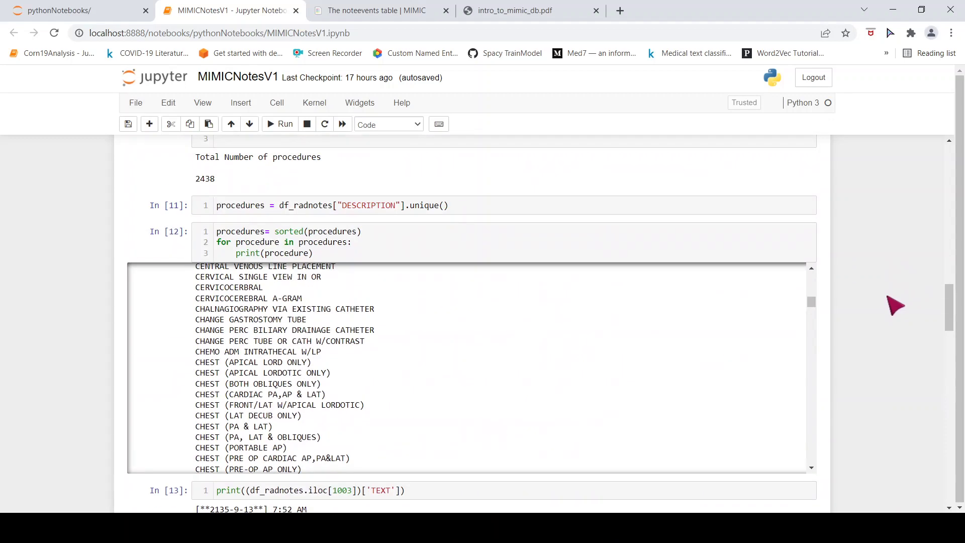
scroll(892, 303, "up", 10)
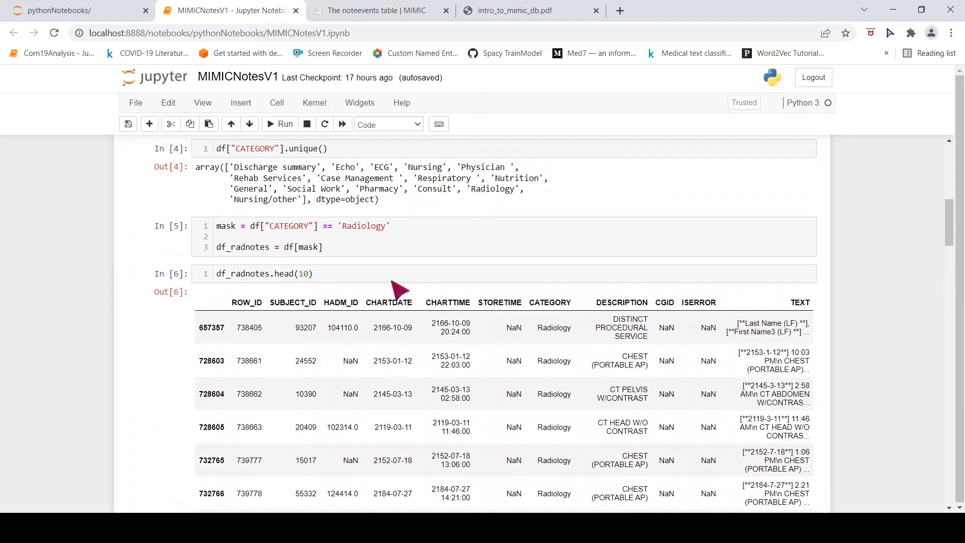
scroll(452, 277, "up", 5)
scroll(455, 266, "up", 4)
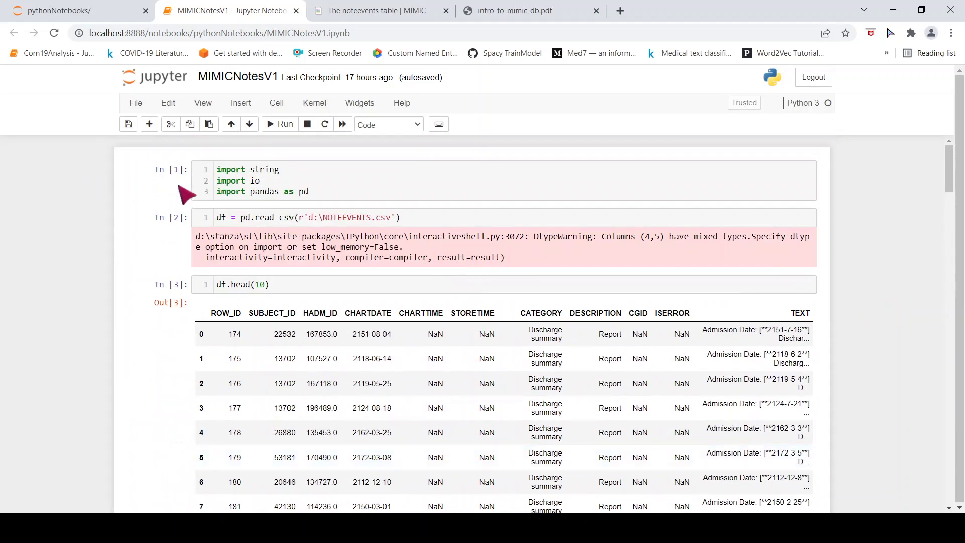
scroll(503, 331, "down", 4)
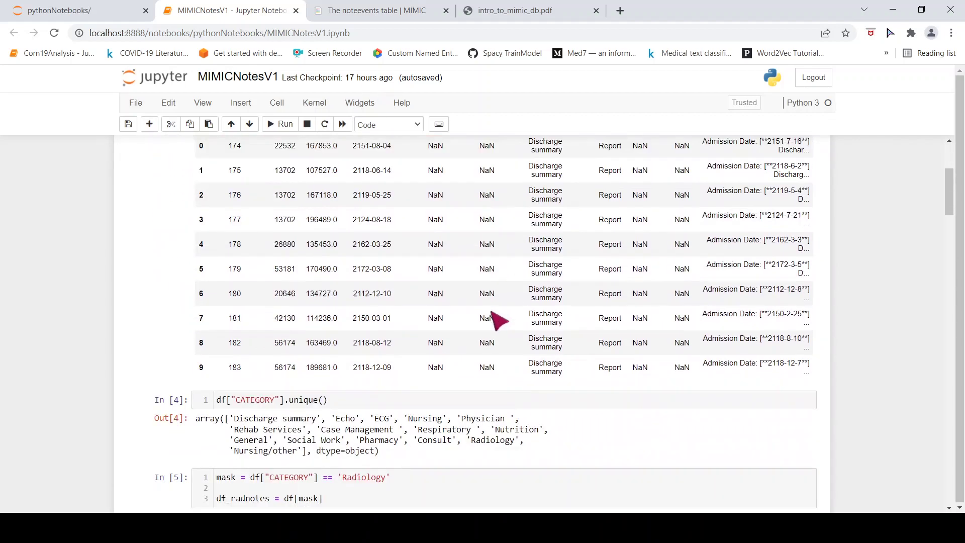
scroll(641, 335, "down", 4)
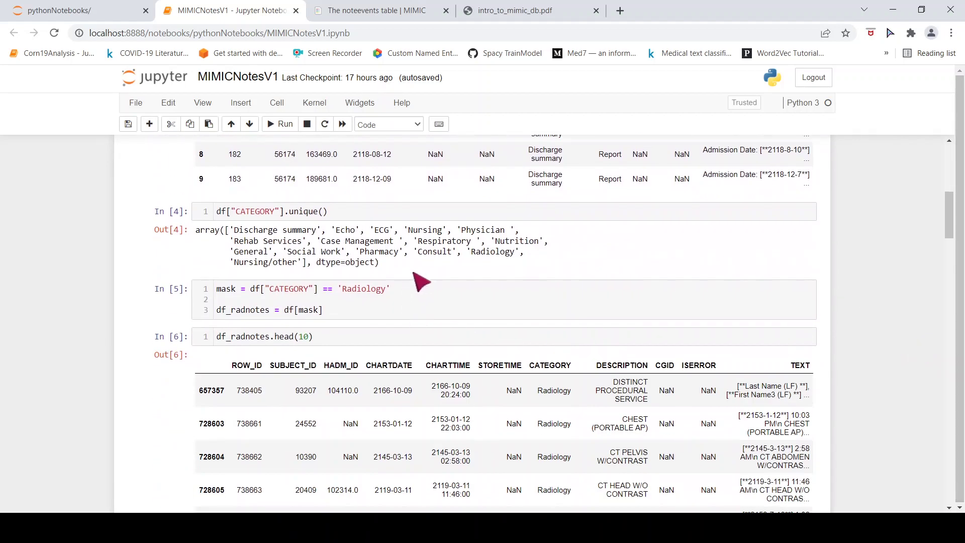
scroll(857, 323, "down", 5)
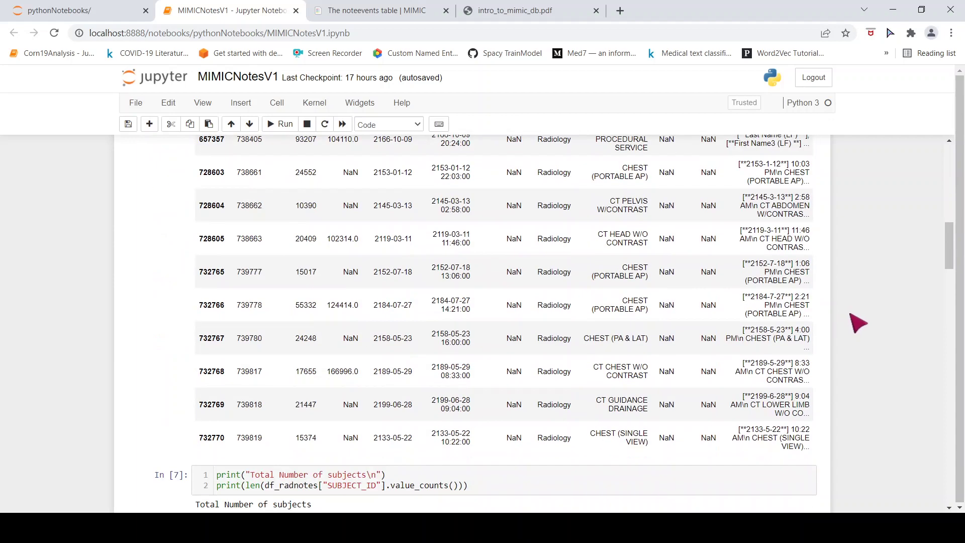
scroll(857, 324, "down", 12)
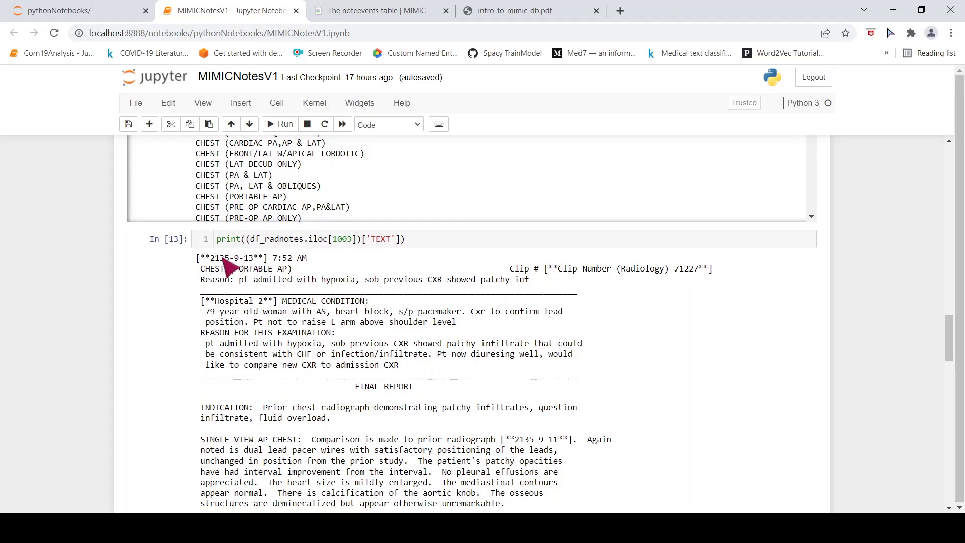
scroll(352, 285, "down", 1)
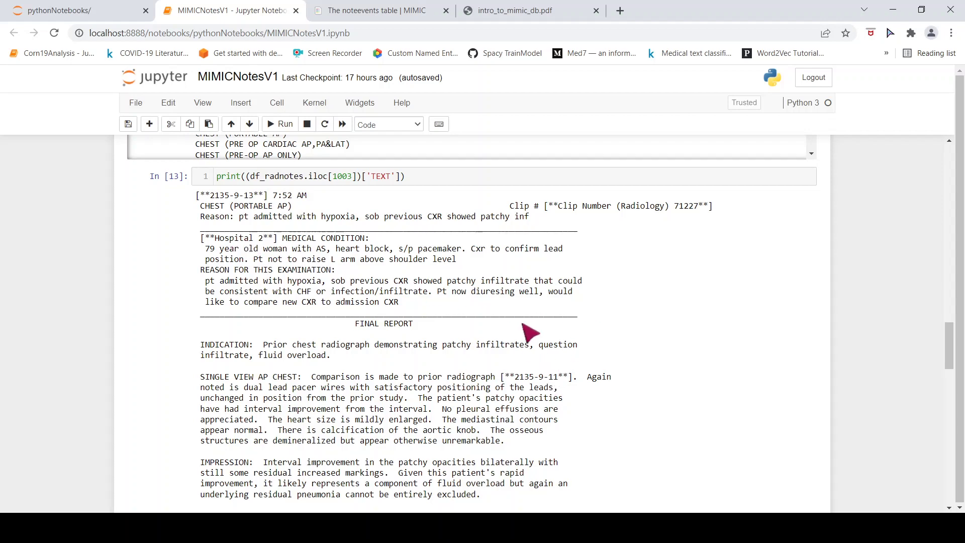
scroll(530, 327, "down", 2)
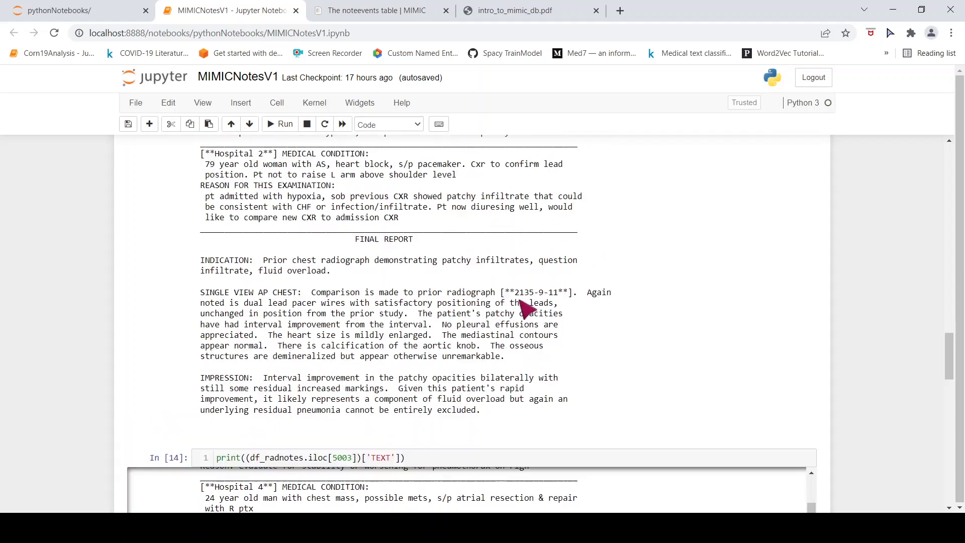
scroll(522, 306, "up", 3)
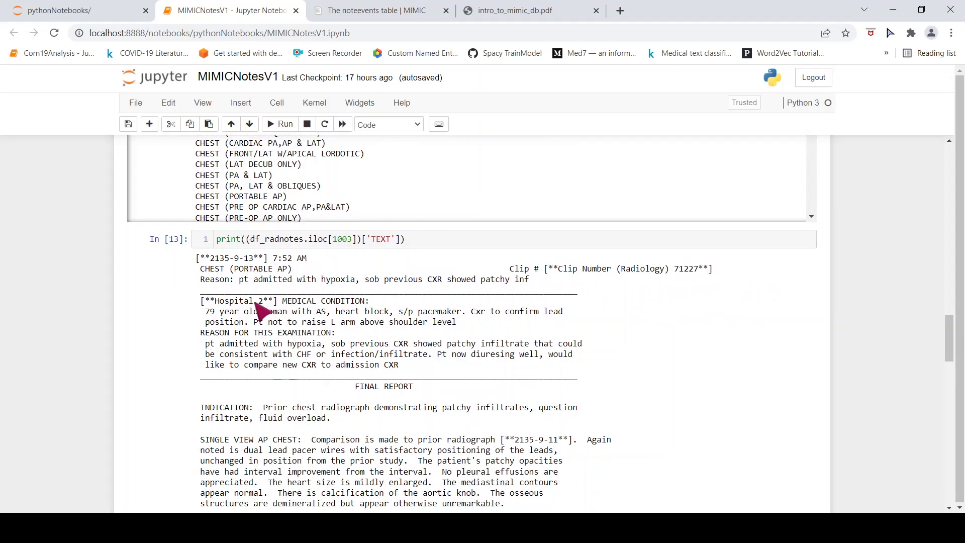
scroll(420, 327, "down", 3)
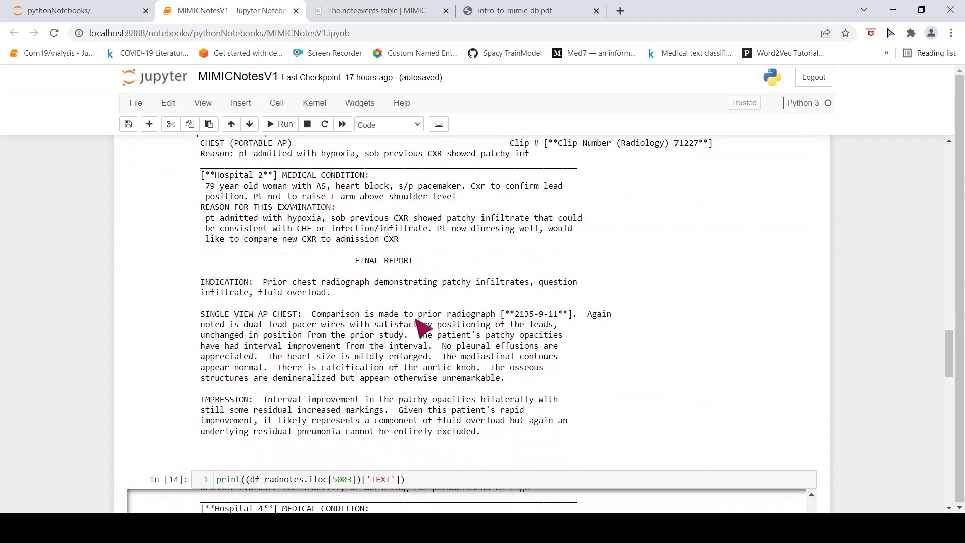
scroll(419, 327, "up", 10)
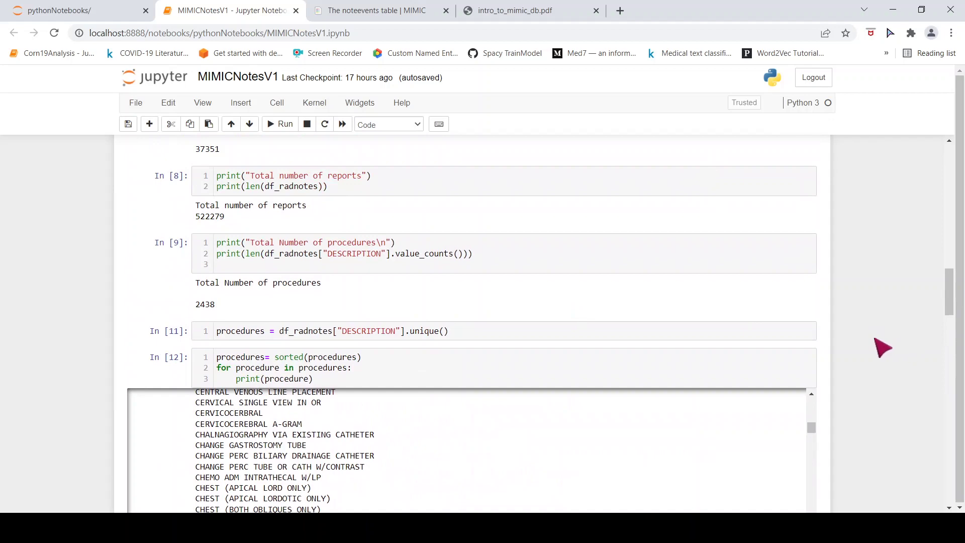
- Review the 37351-subject, 522279-report and 2438-procedure counts and the procedure list up to CARDIAC/CAROTID
scroll(883, 348, "up", 5)
scroll(853, 338, "up", 5)
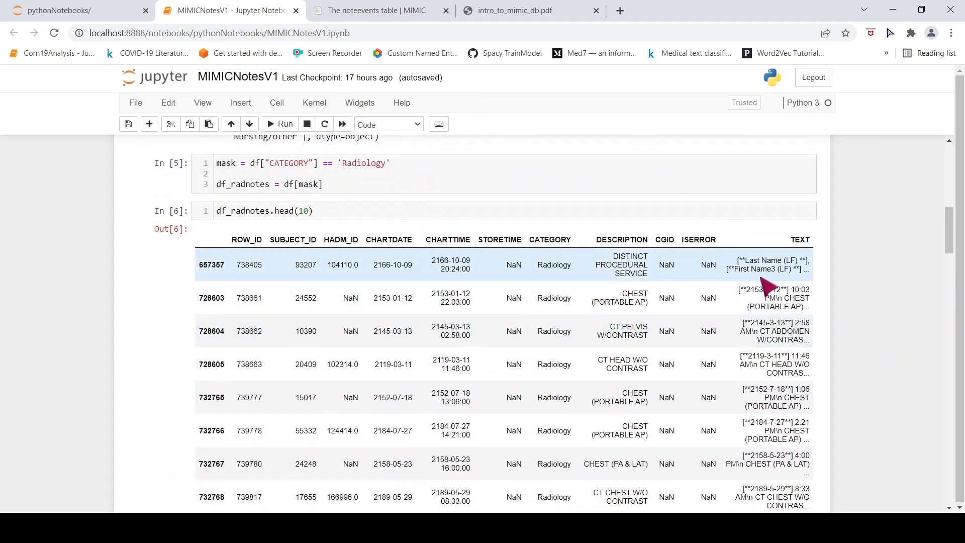
scroll(754, 283, "down", 5)
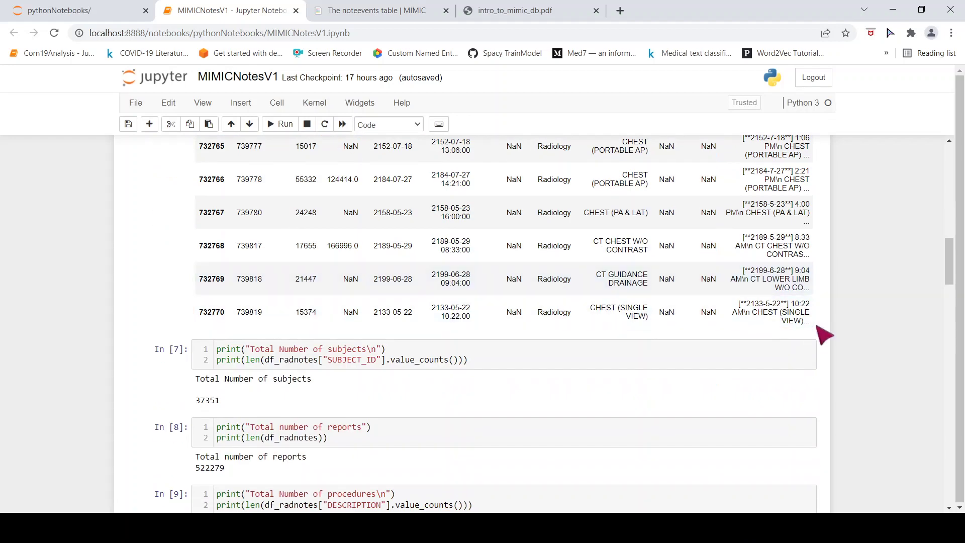
scroll(449, 290, "down", 5)
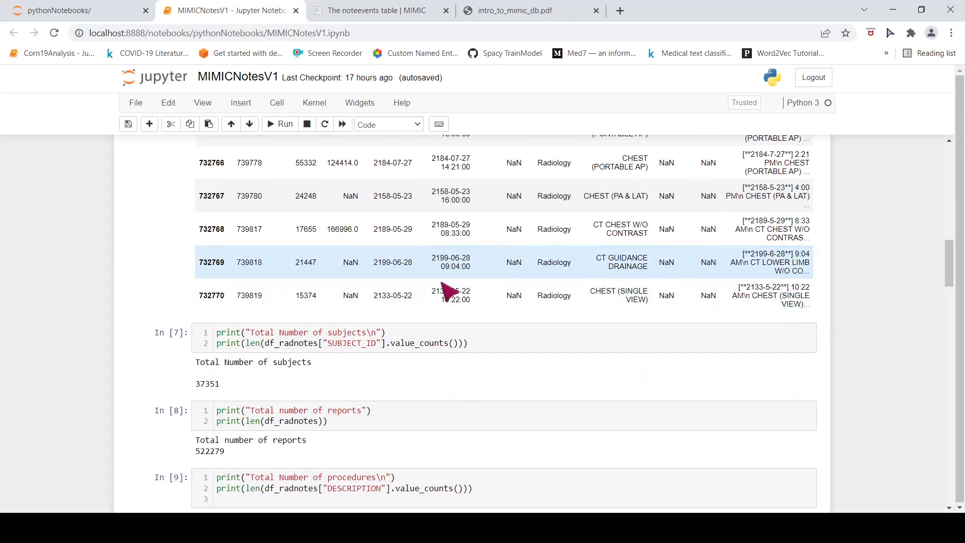
scroll(449, 292, "down", 3)
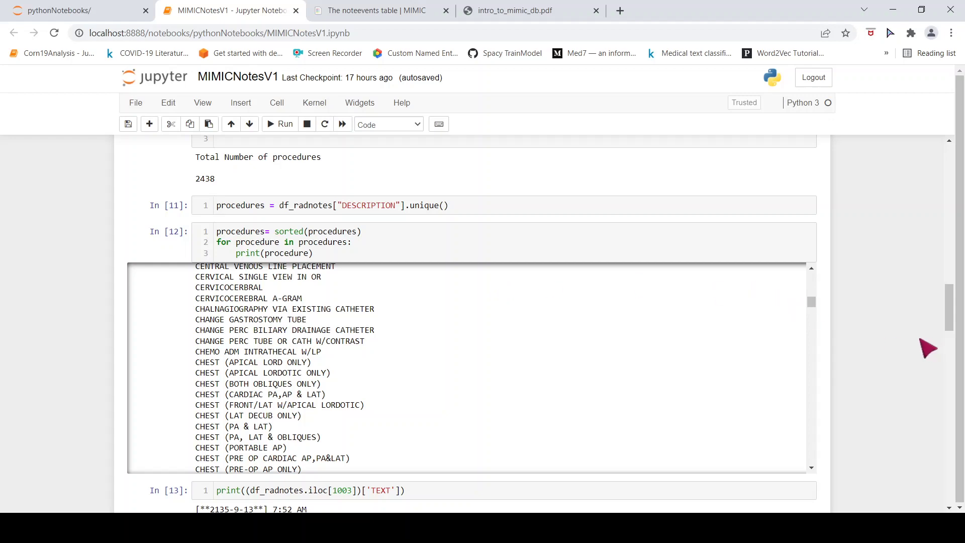
scroll(840, 328, "up", 5)
scroll(839, 328, "up", 6)
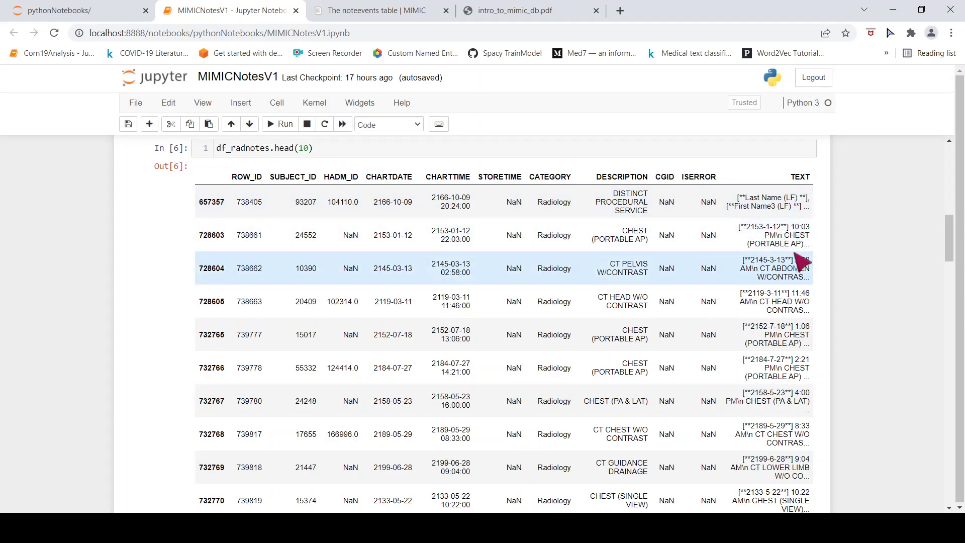
scroll(860, 259, "down", 12)
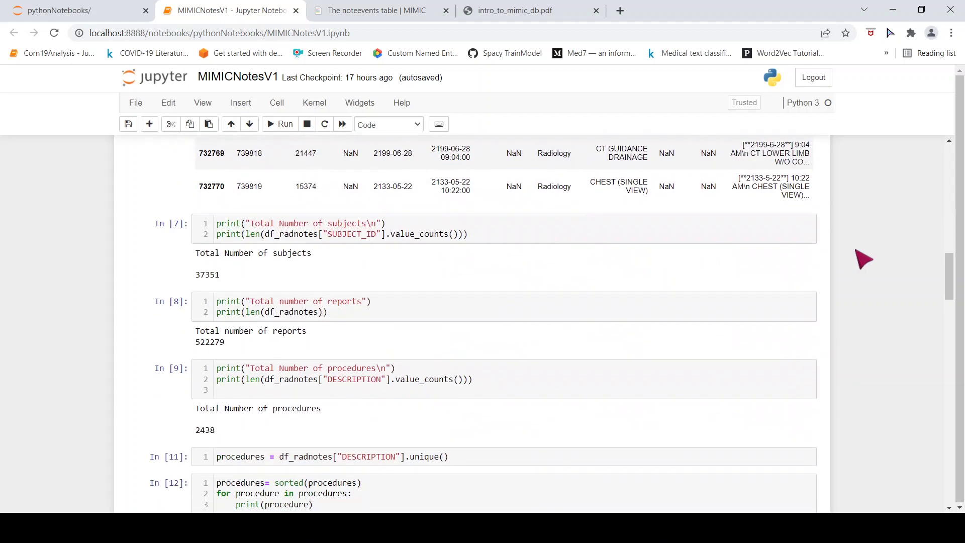
scroll(861, 259, "down", 8)
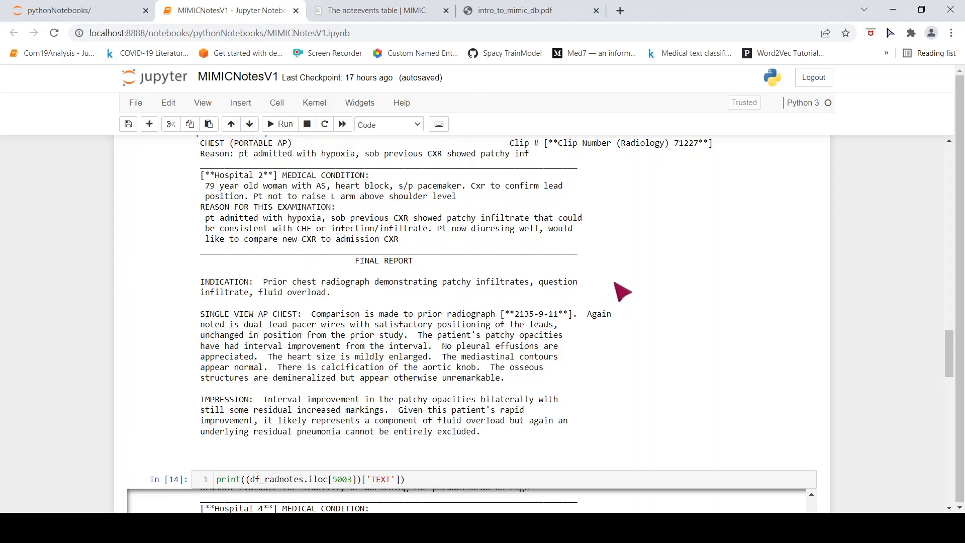
scroll(622, 294, "up", 10)
scroll(583, 301, "up", 5)
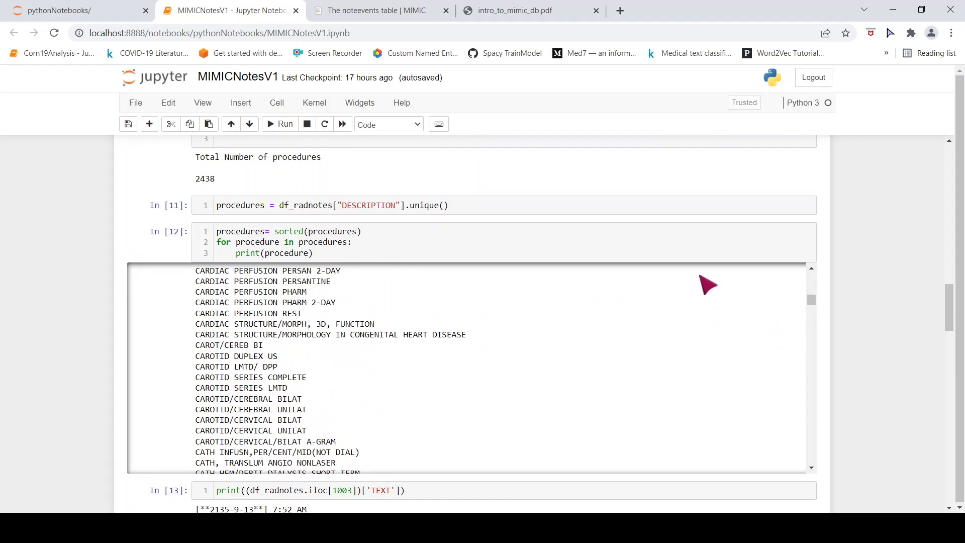
- Reread the NOTEEVENTS descriptions of SUBJECT_ID, HADM_ID, CHARTDATE, CHARTTIME and STORETIME, glancing at the notebook
left_click(384, 14)
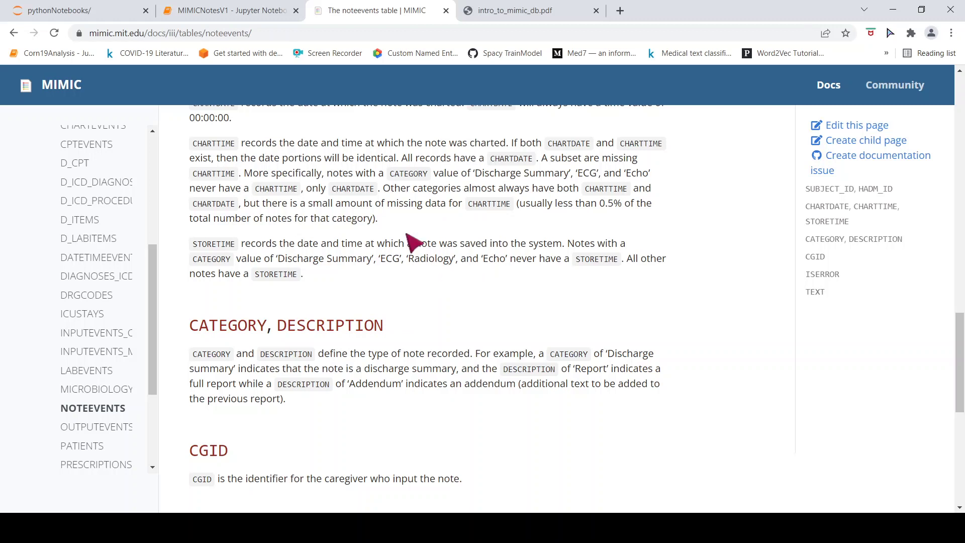
scroll(402, 259, "up", 6)
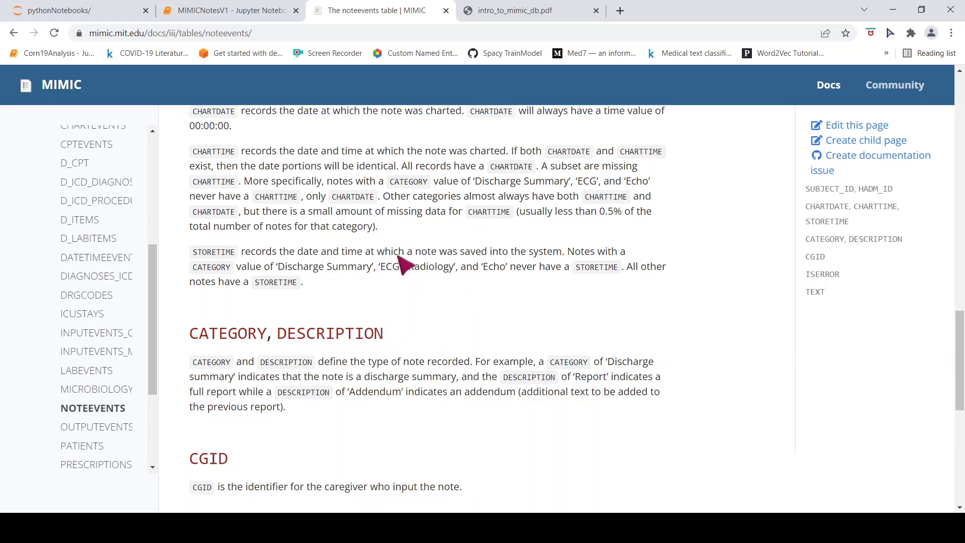
scroll(405, 265, "up", 7)
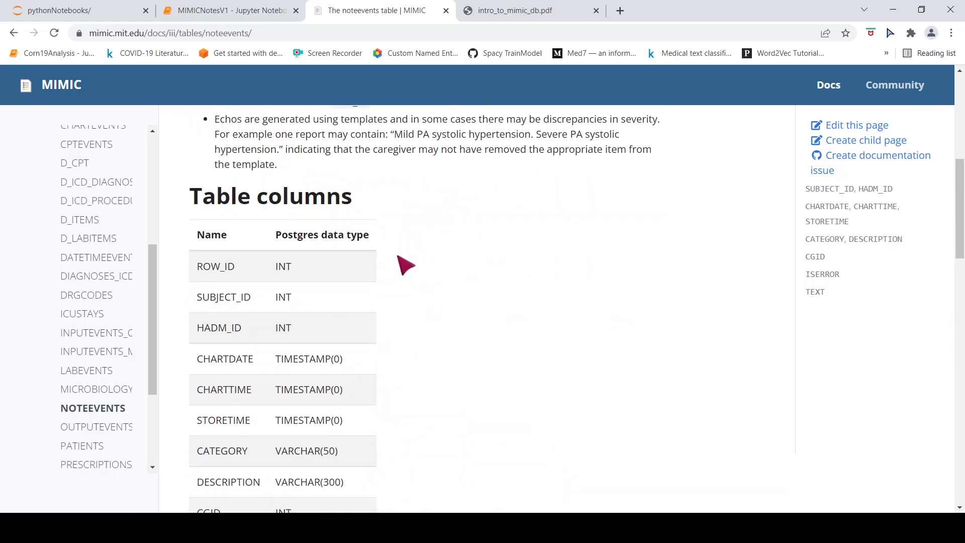
scroll(405, 265, "down", 5)
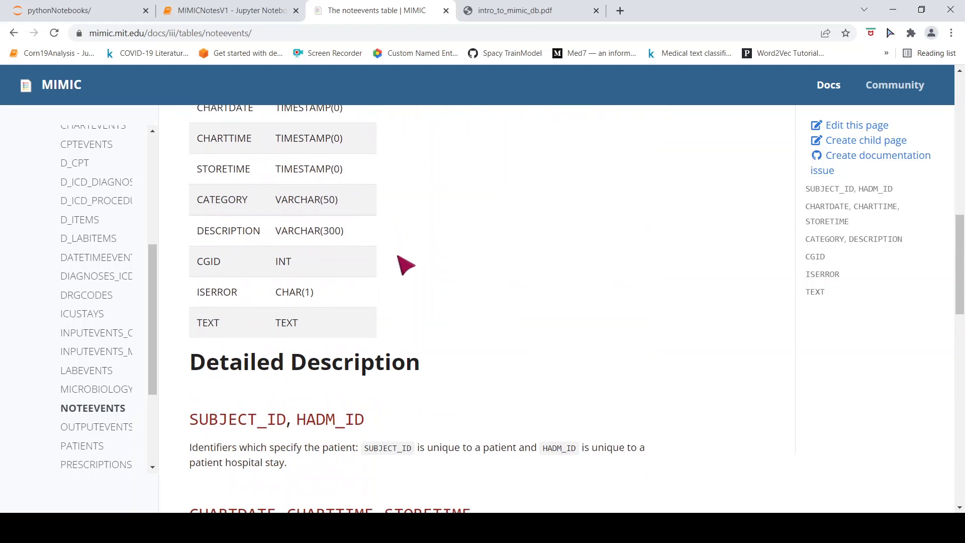
scroll(405, 265, "down", 4)
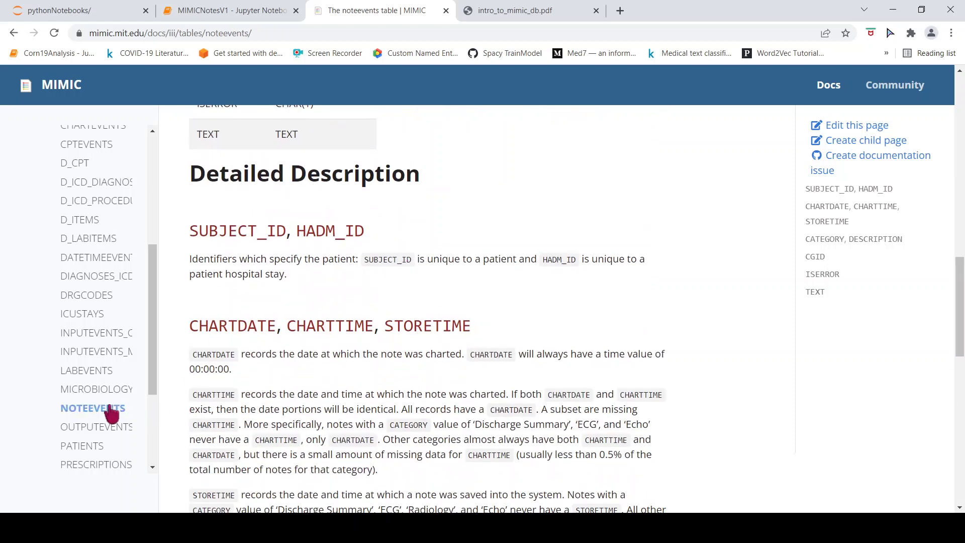
left_click(229, 9)
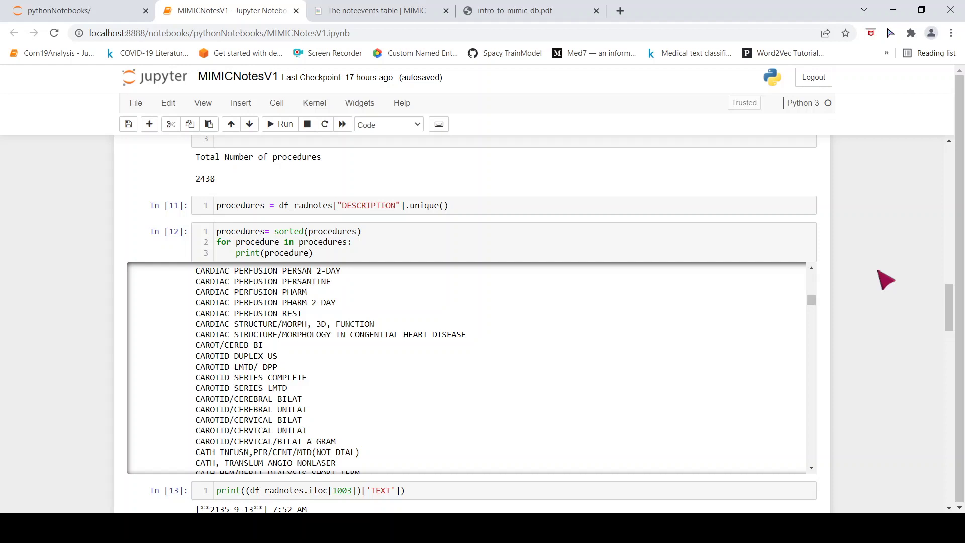
left_click(374, 10)
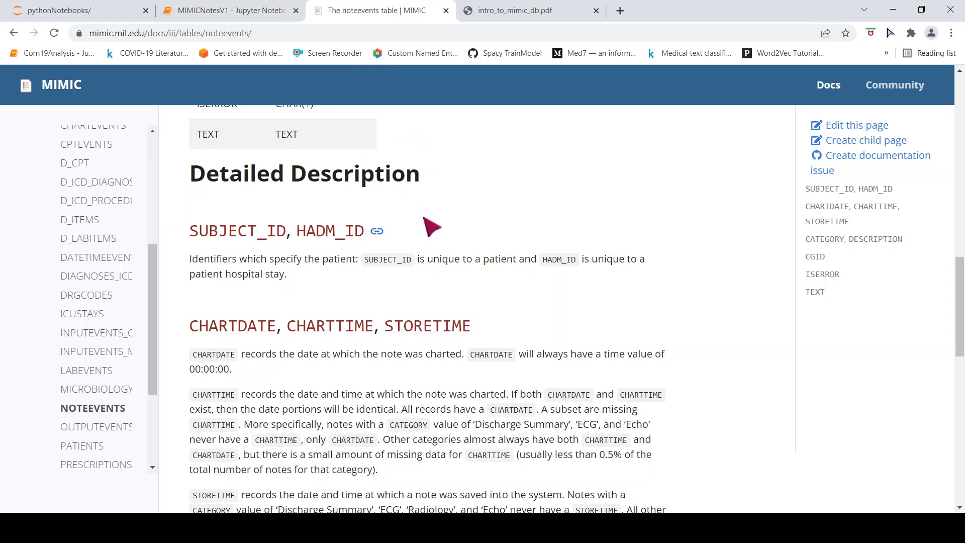
left_click(512, 18)
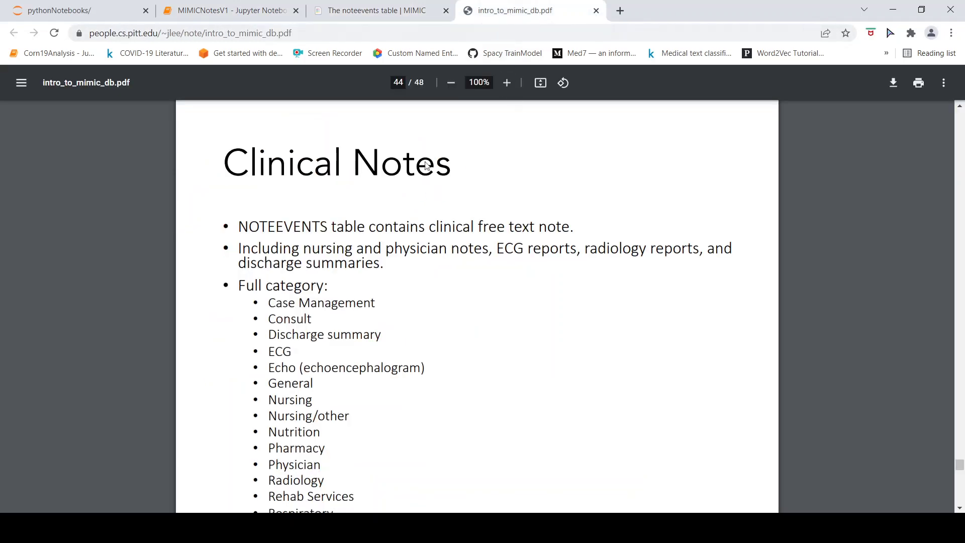